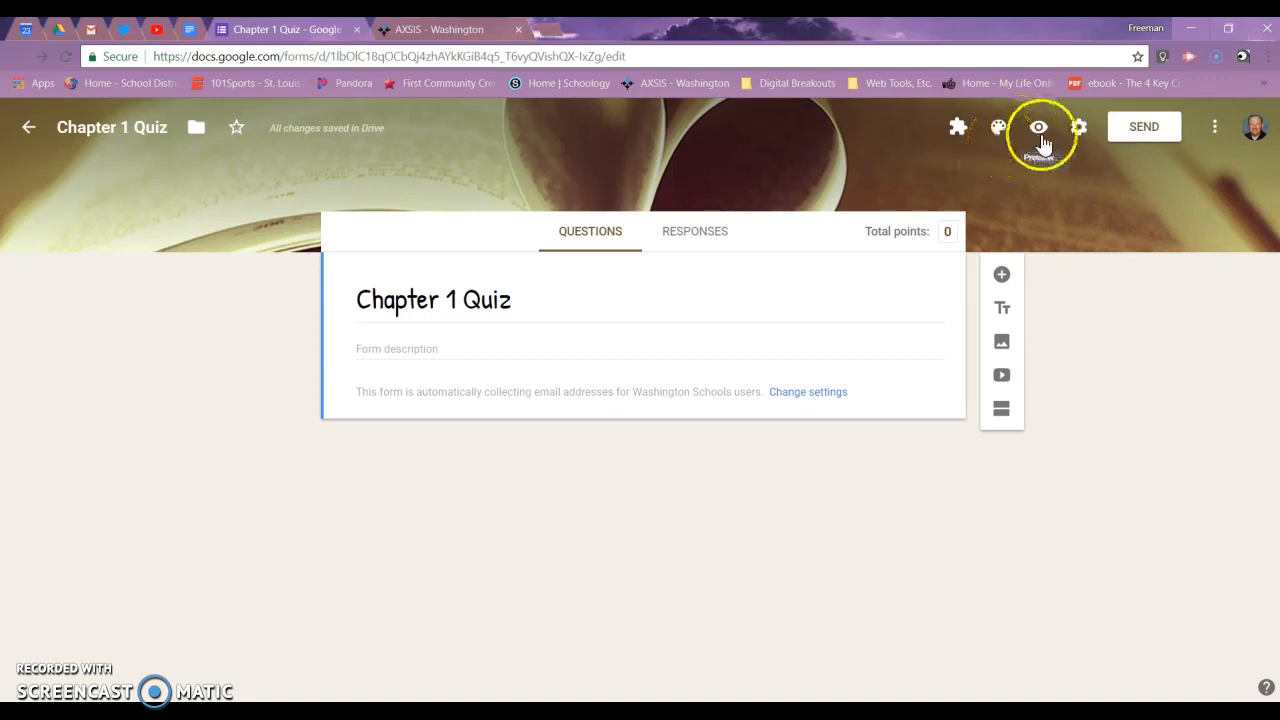
- Open the form's quiz settings and make sure the form is set as a quiz
left_click(1078, 136)
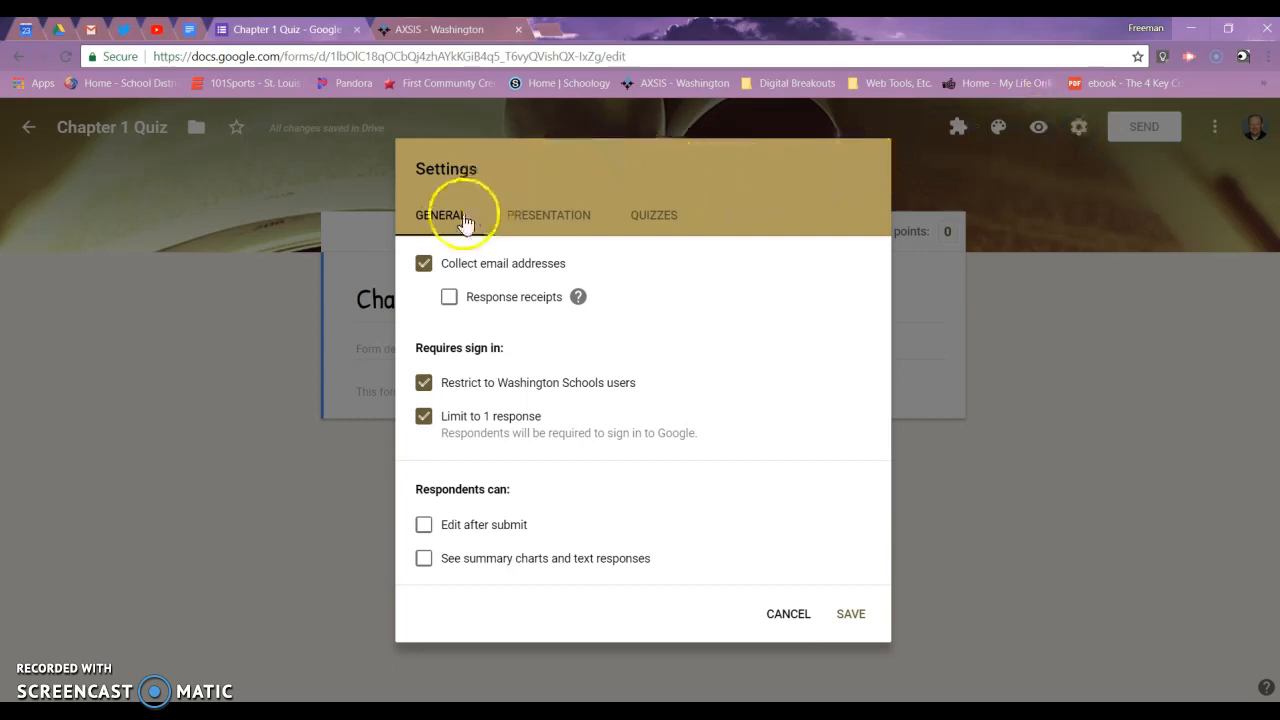
left_click(638, 226)
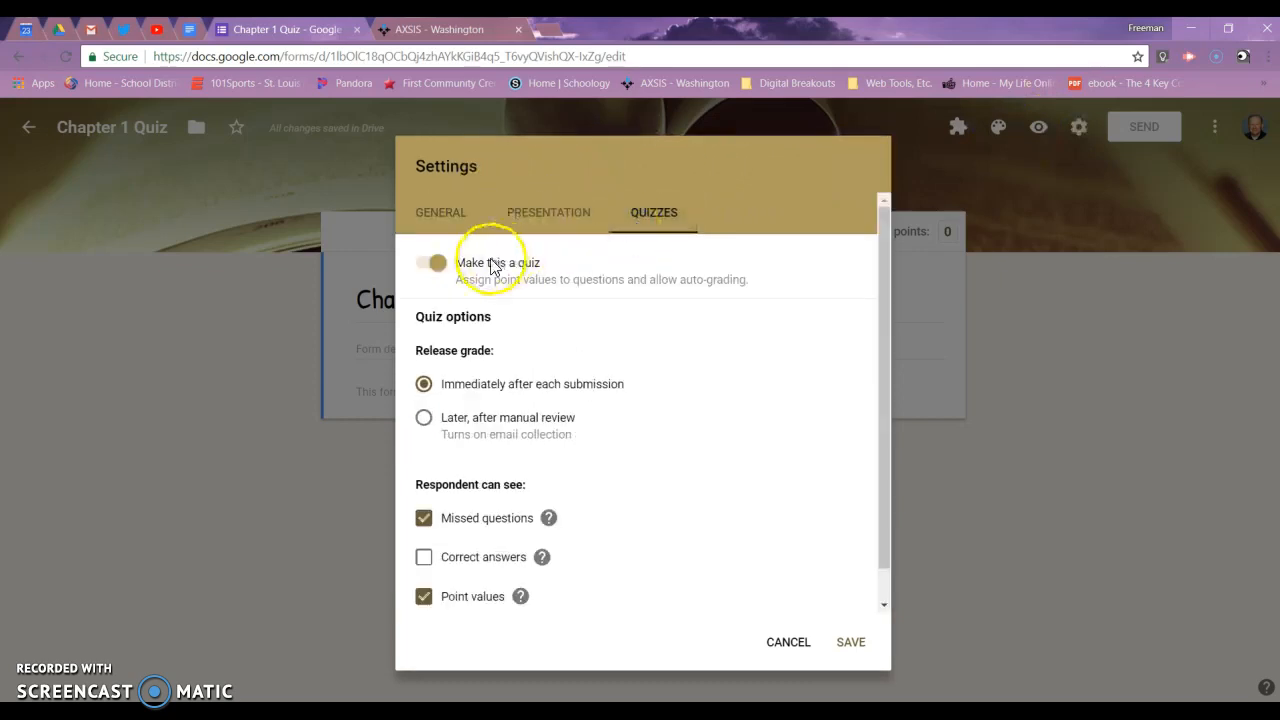
left_click(440, 266)
left_click(426, 262)
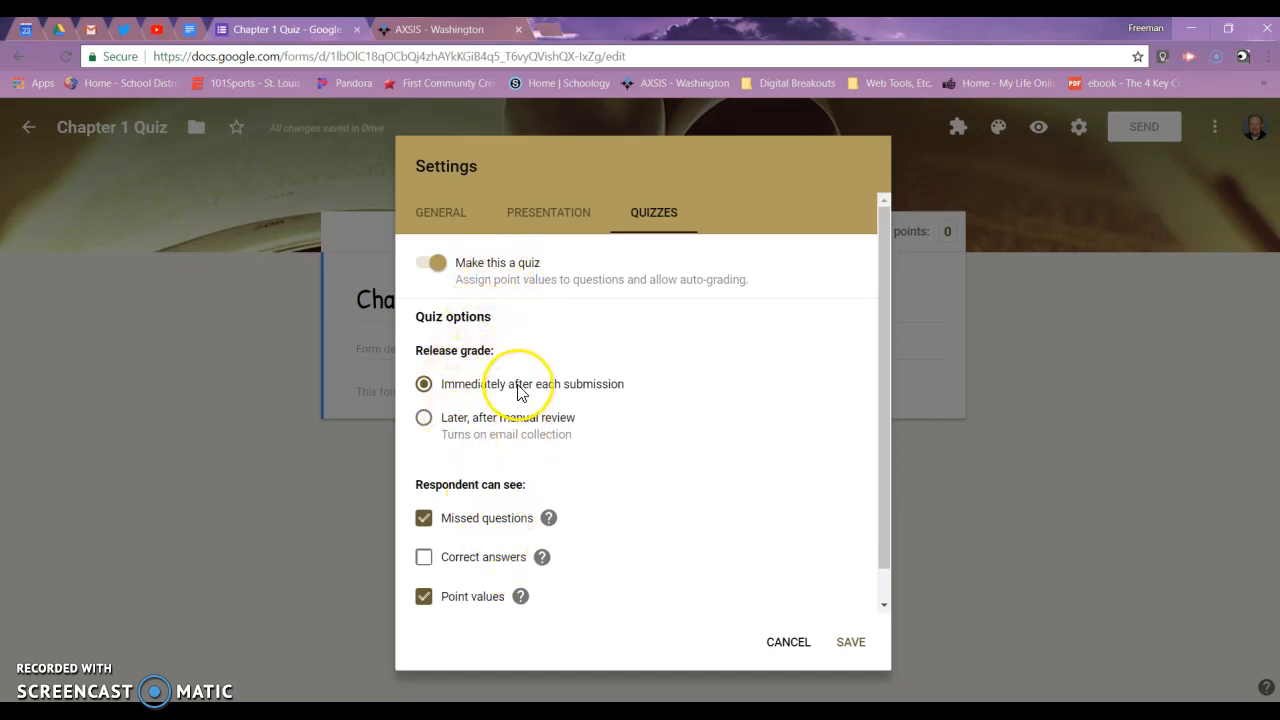
- Release grades immediately after each submission, keep correct answers hidden from respondents, and save the quiz settings
scroll(527, 374, "down", 1)
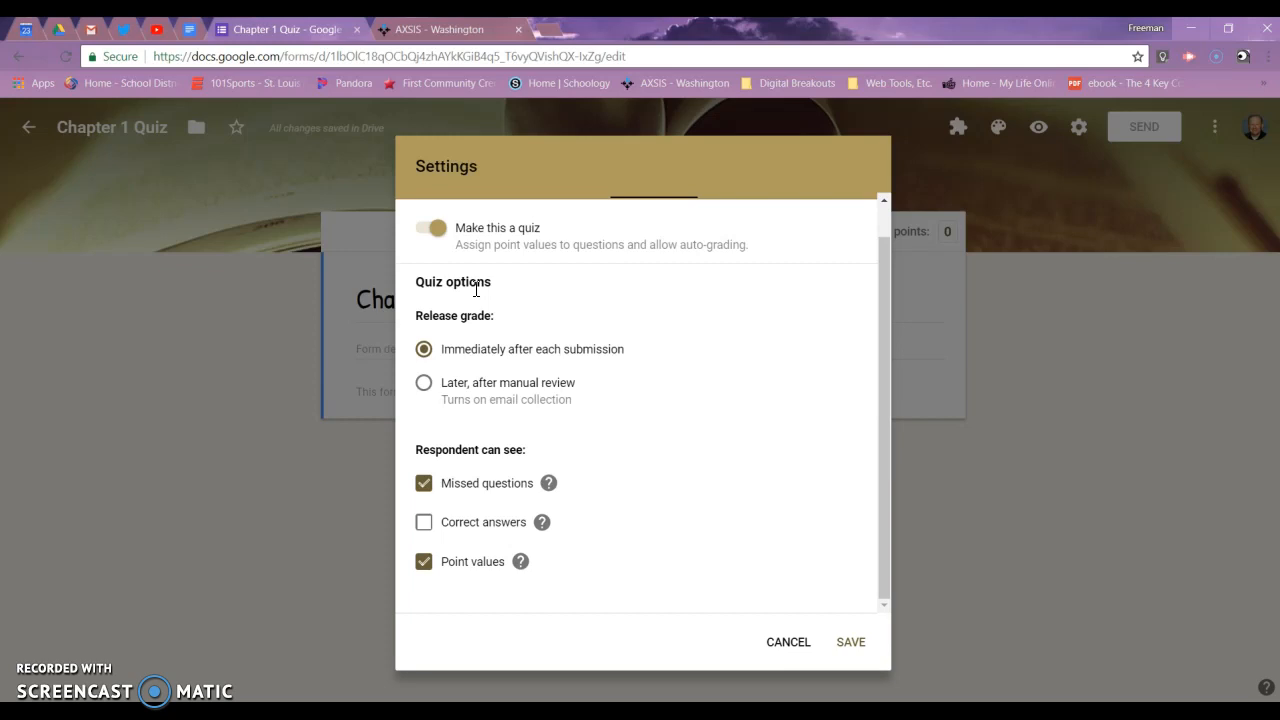
left_click(426, 384)
left_click(425, 352)
left_click(424, 352)
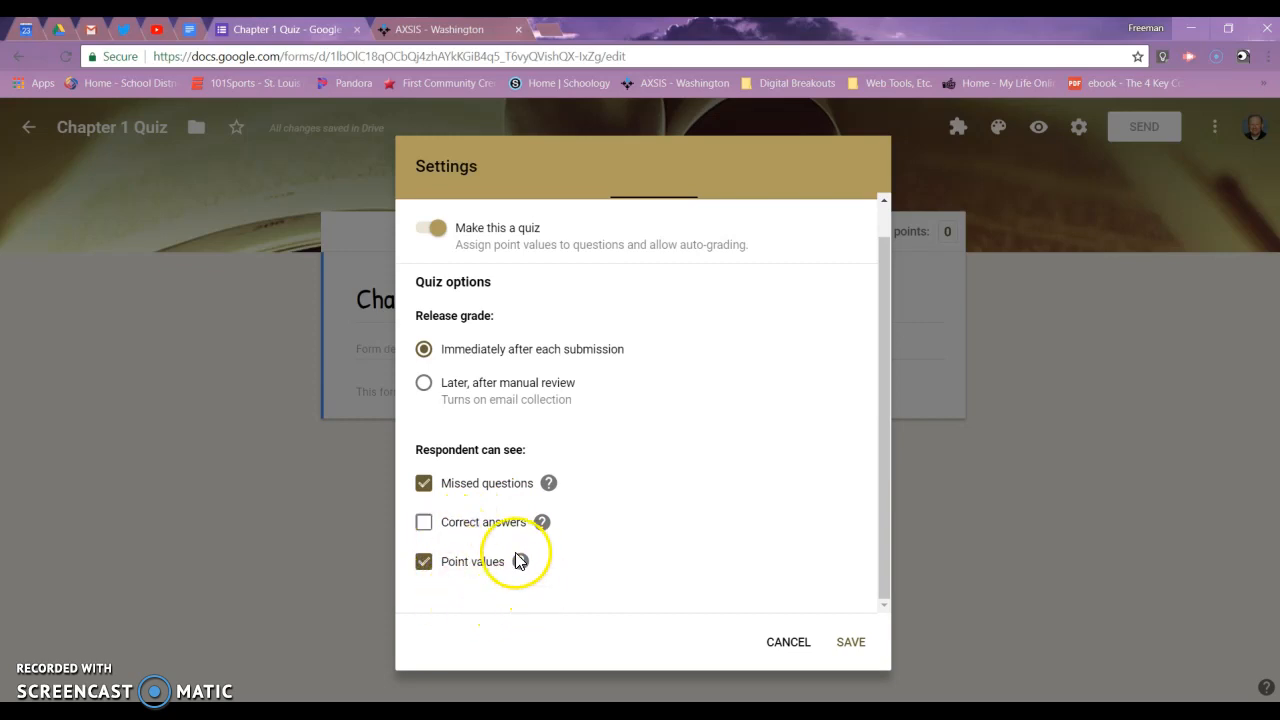
left_click(424, 524)
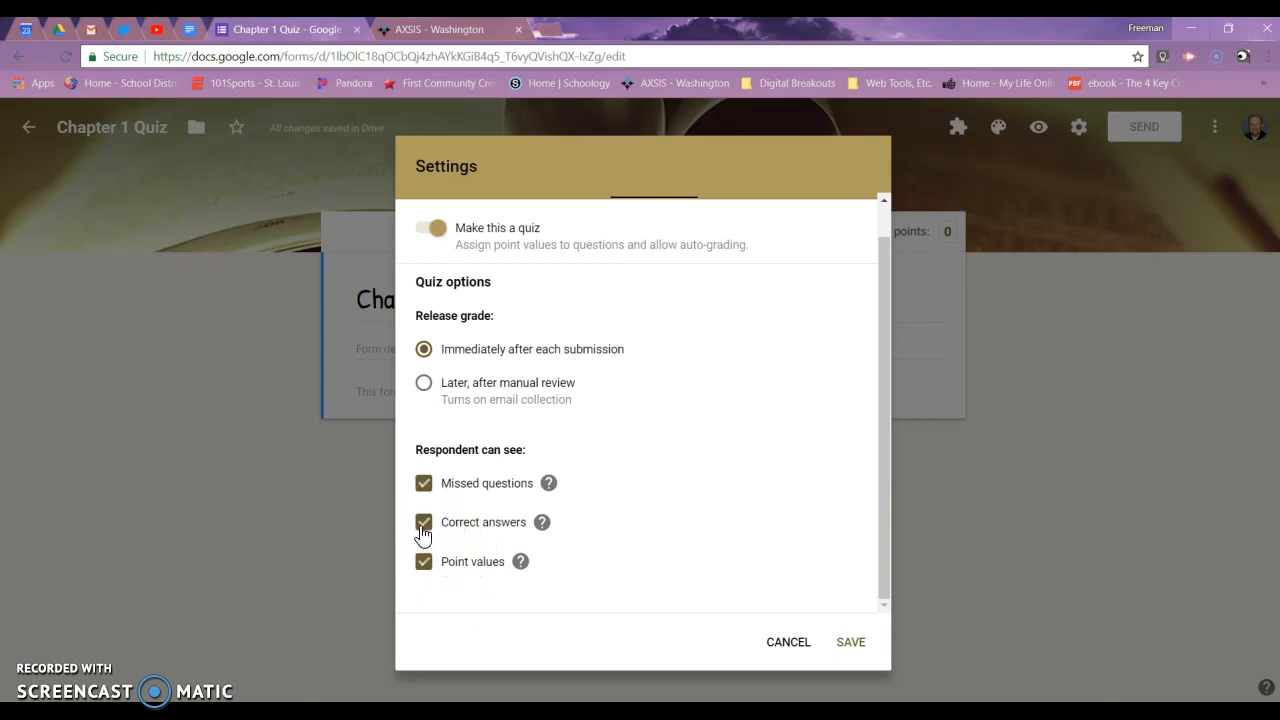
left_click(423, 533)
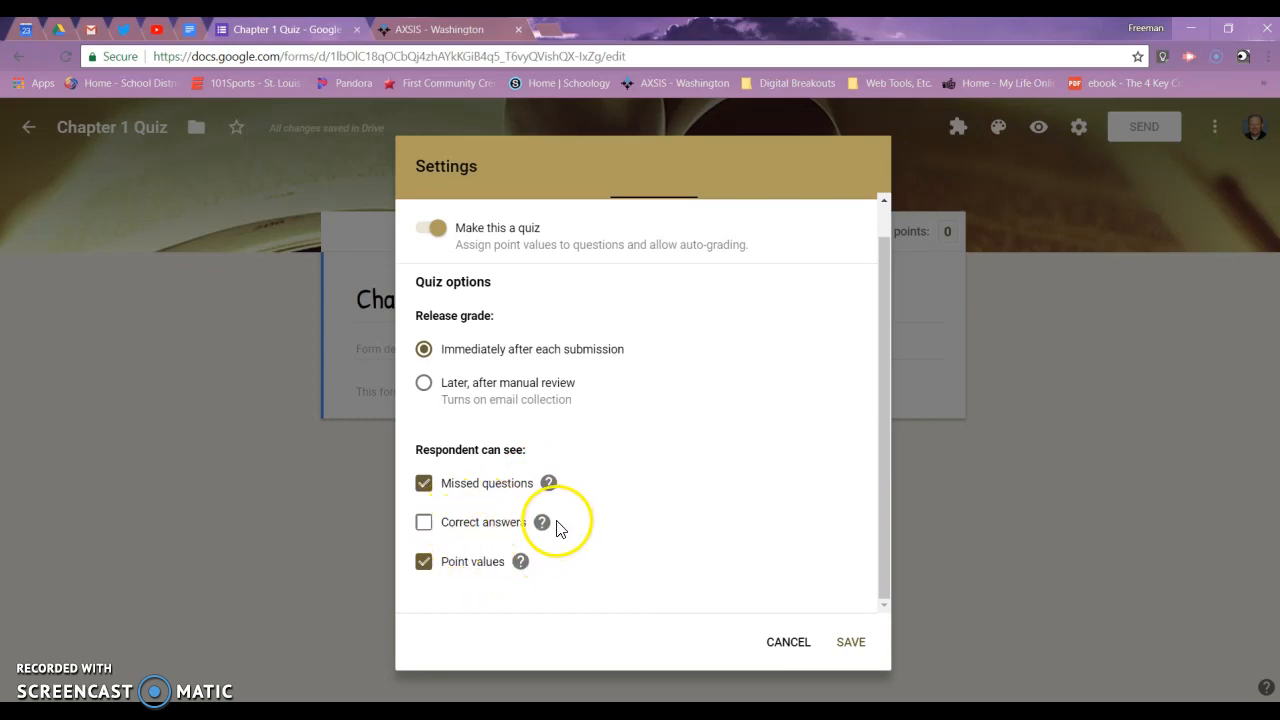
left_click(862, 645)
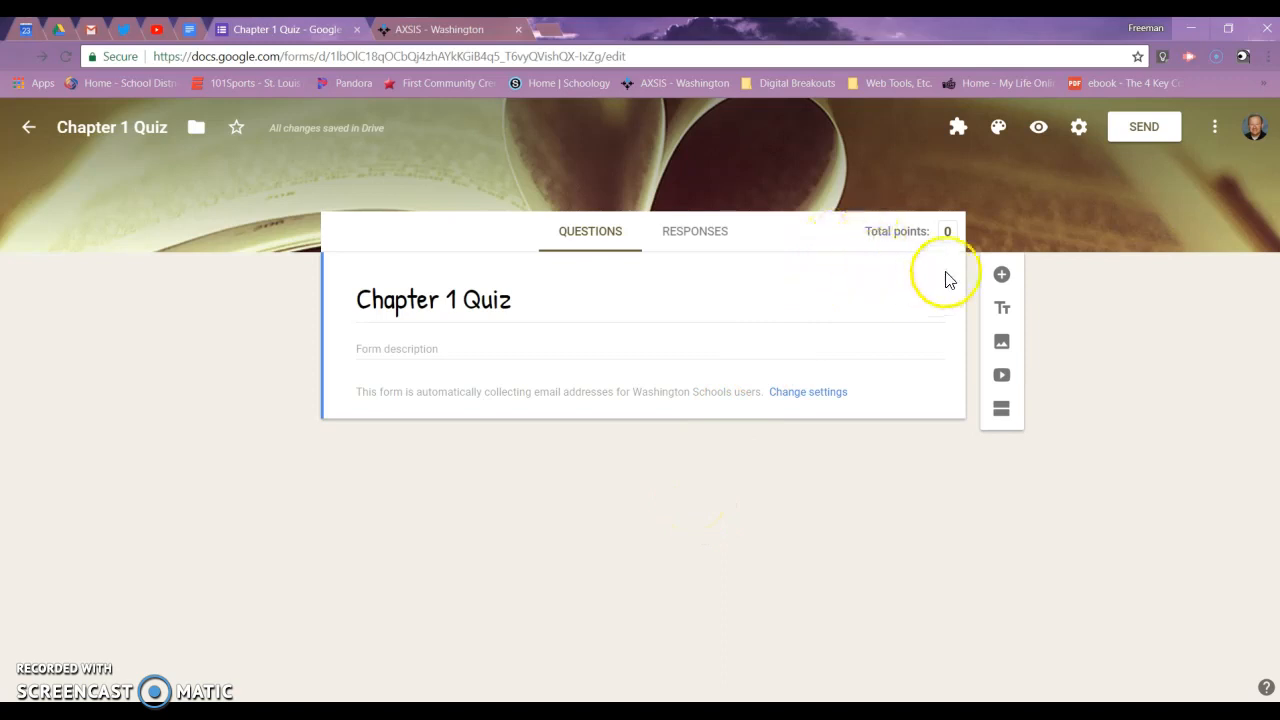
- Add a required short-answer question titled "Your Name (First and Last):"
left_click(1001, 276)
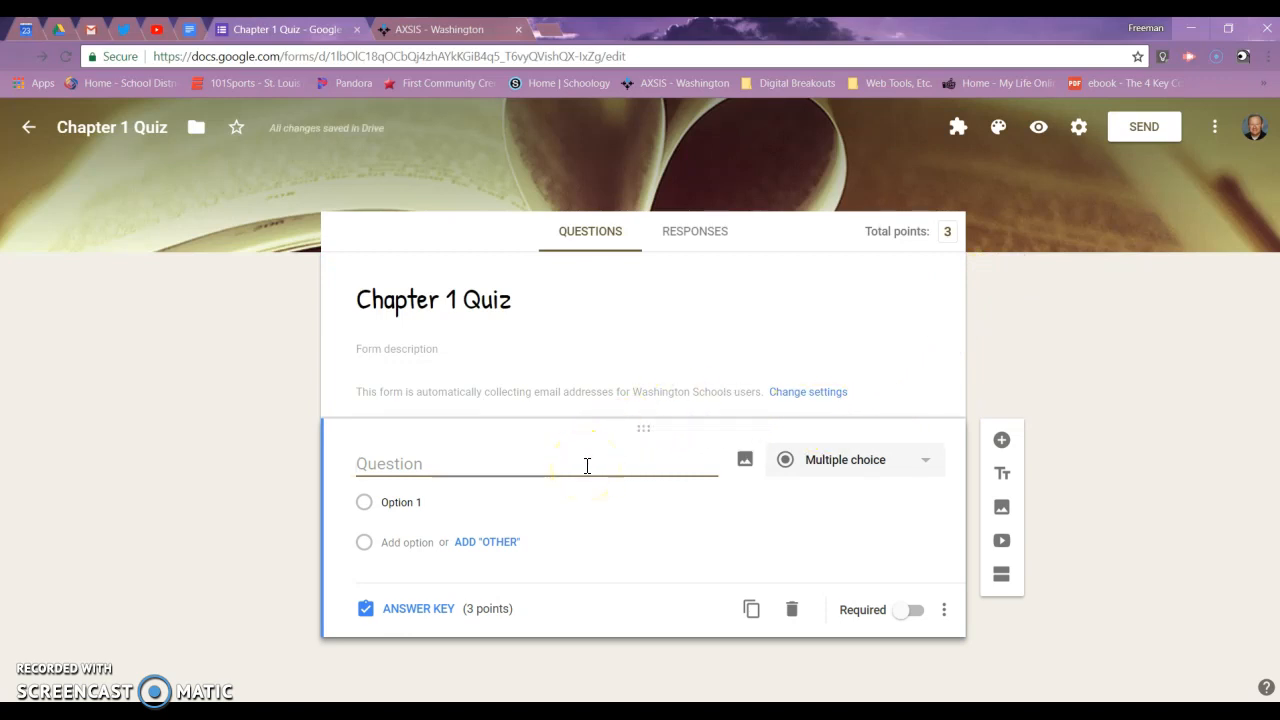
type("Your Name (First and ")
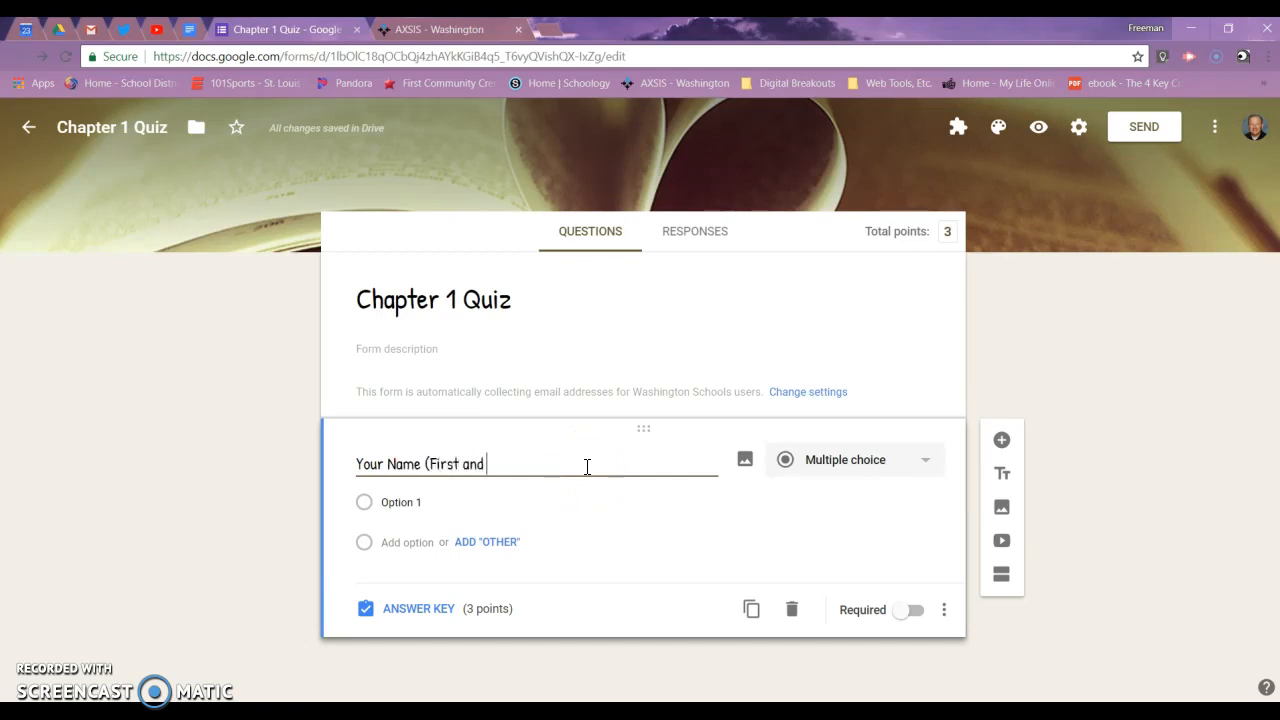
type("Last):")
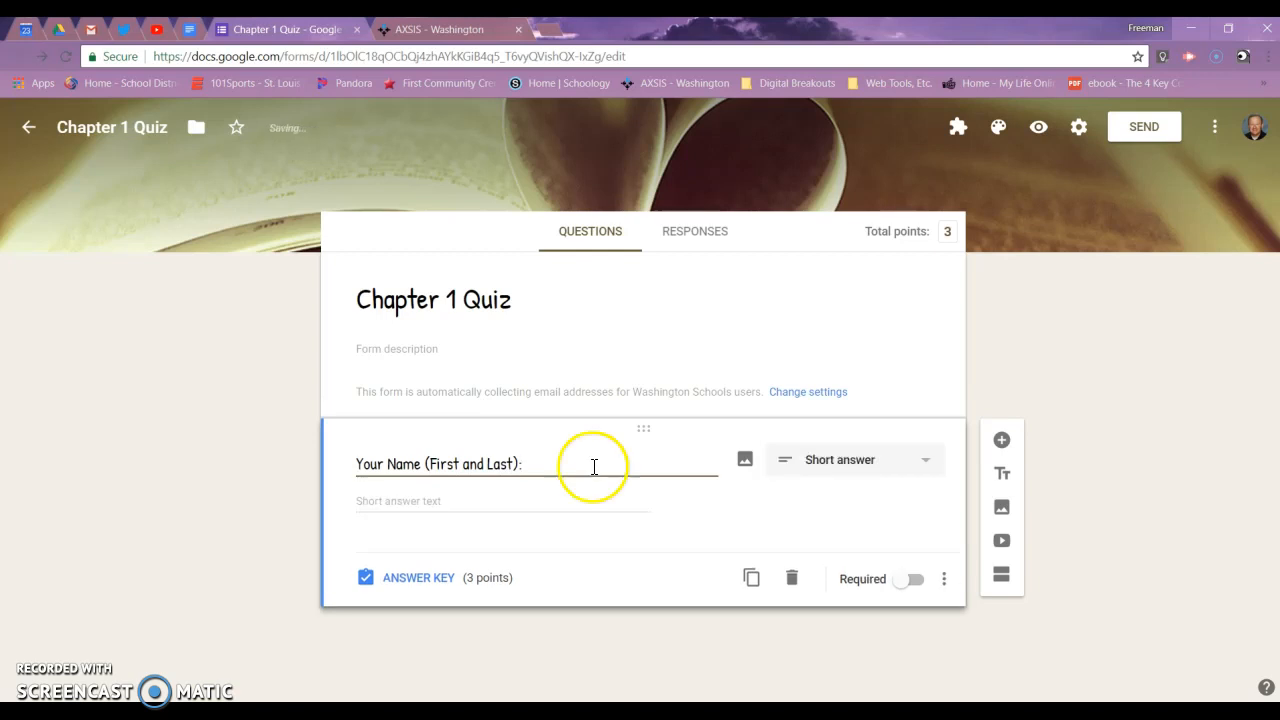
left_click(859, 468)
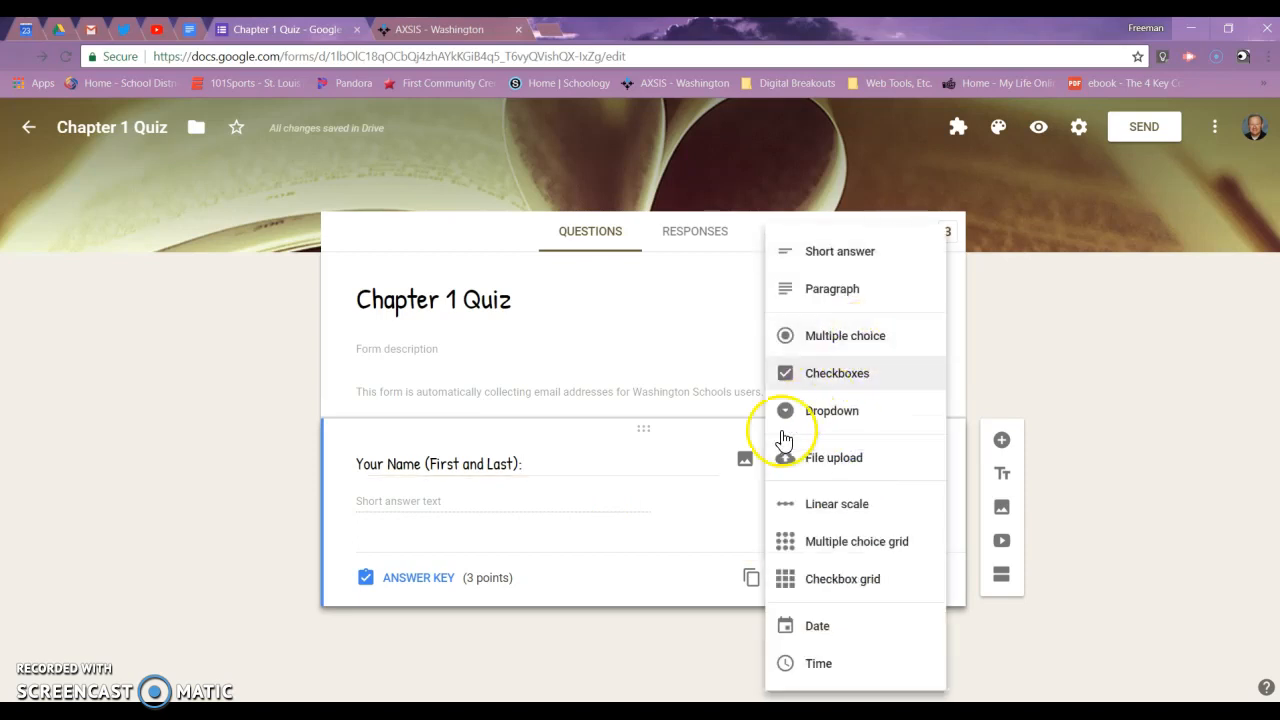
left_click(727, 500)
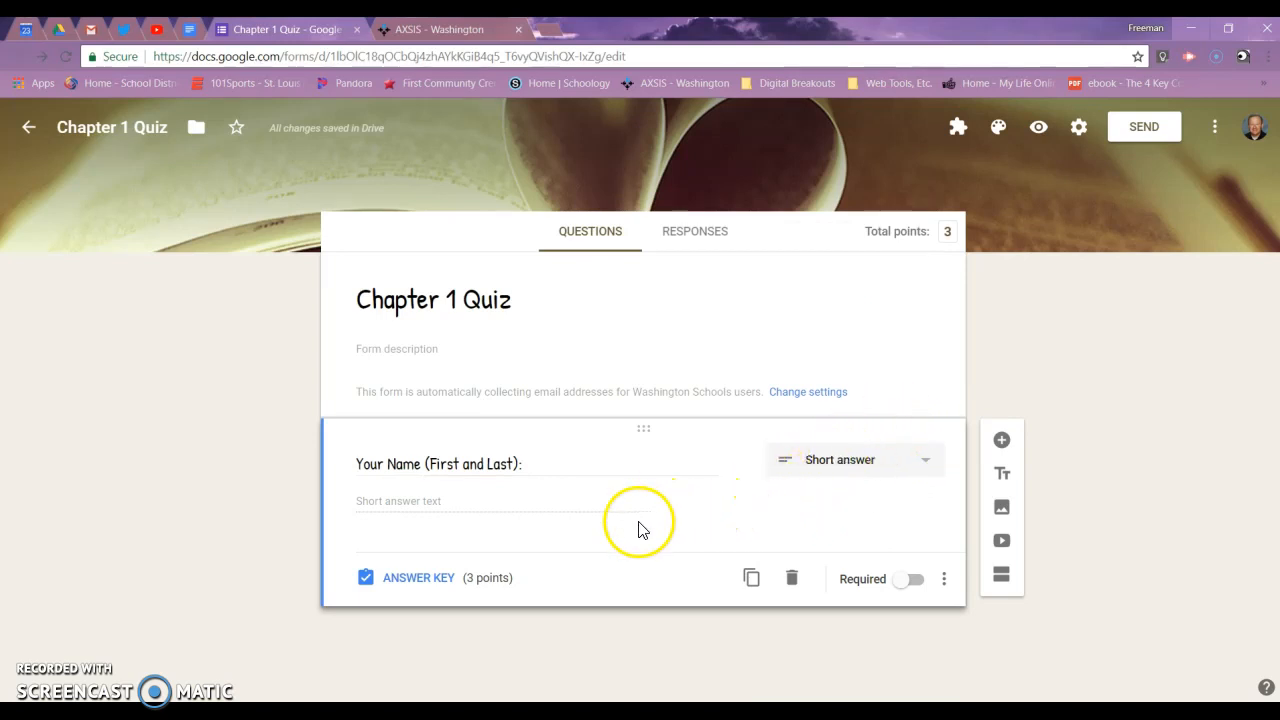
left_click(546, 483)
left_click(911, 590)
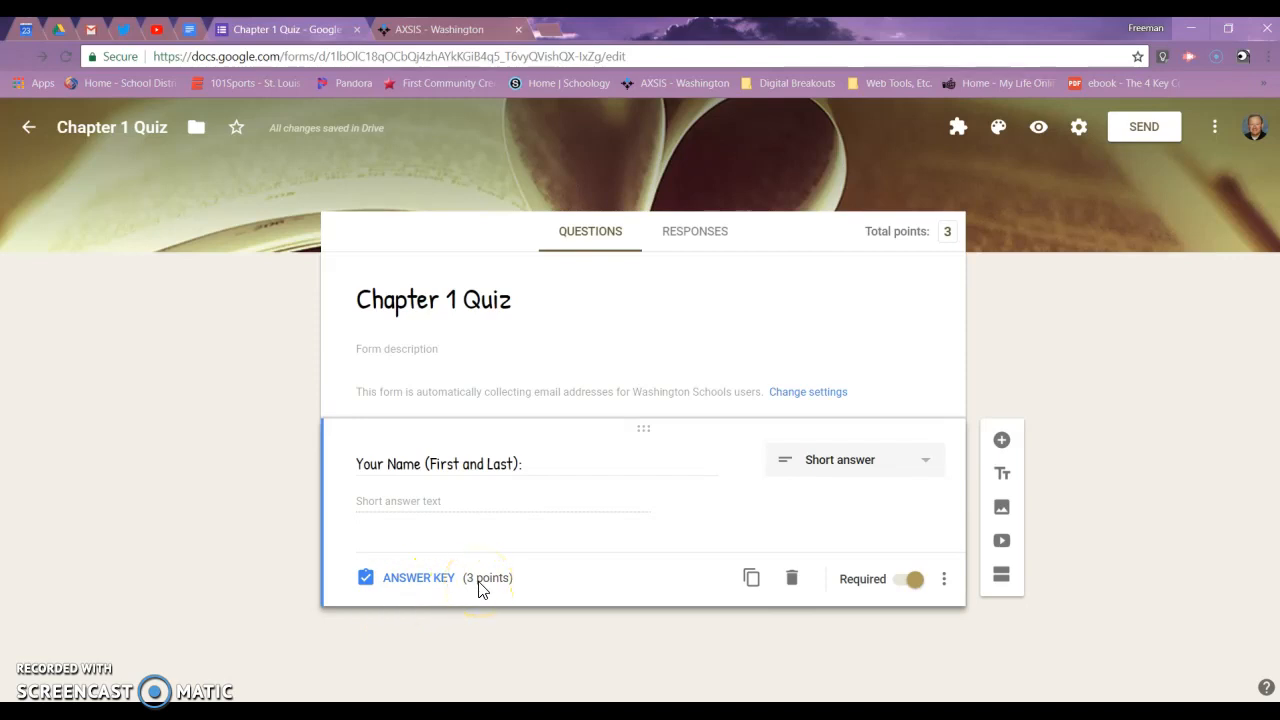
- Set the name question's value to 0 points in its answer key and return to editing the question
left_click(444, 580)
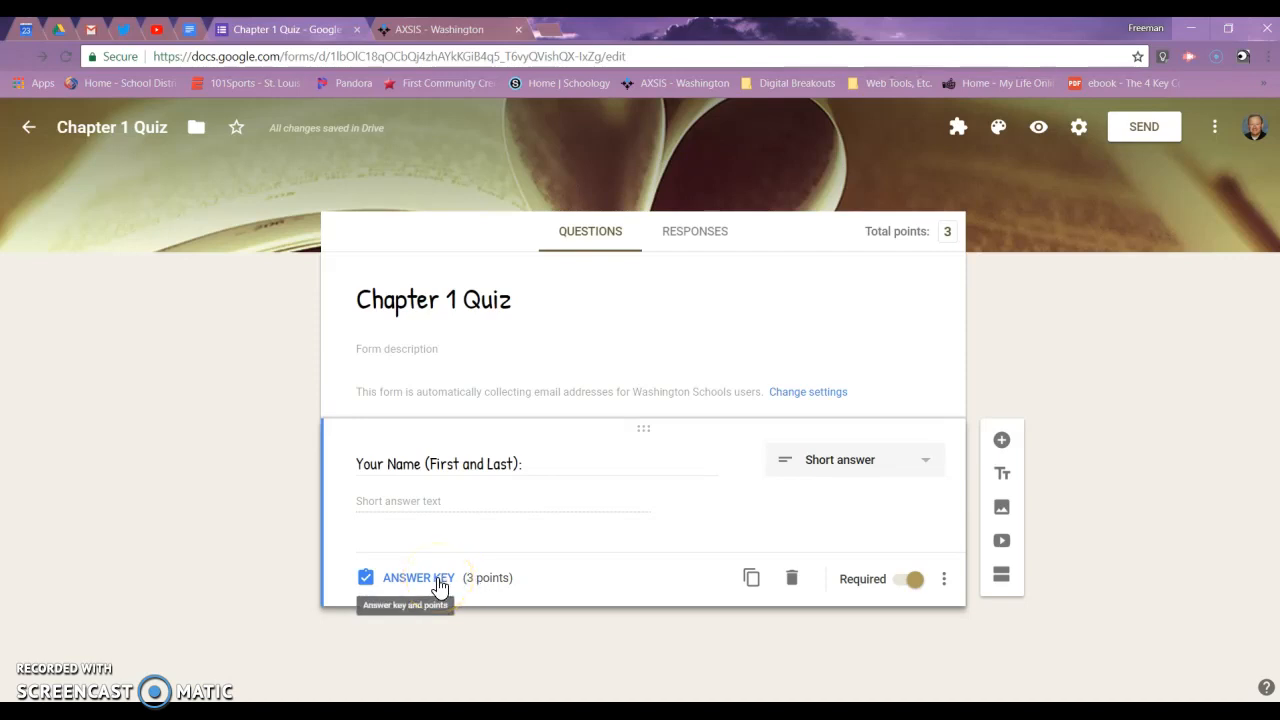
left_click(440, 586)
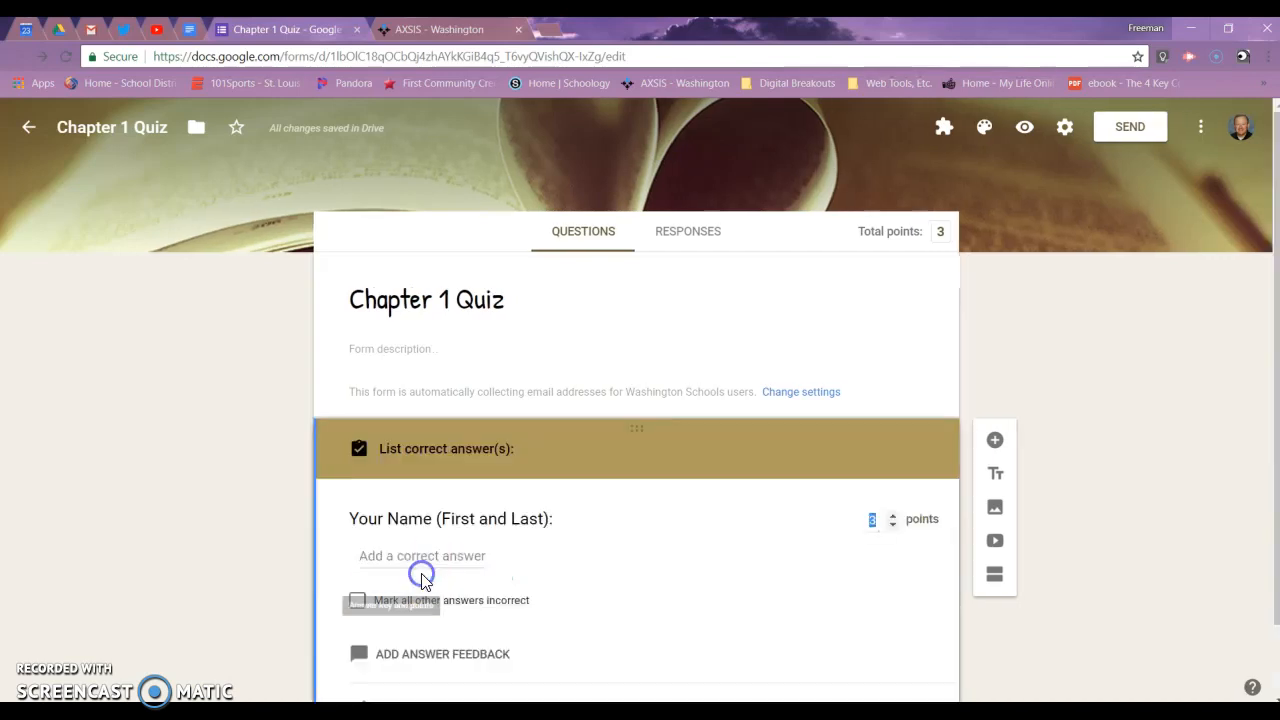
left_click(873, 555)
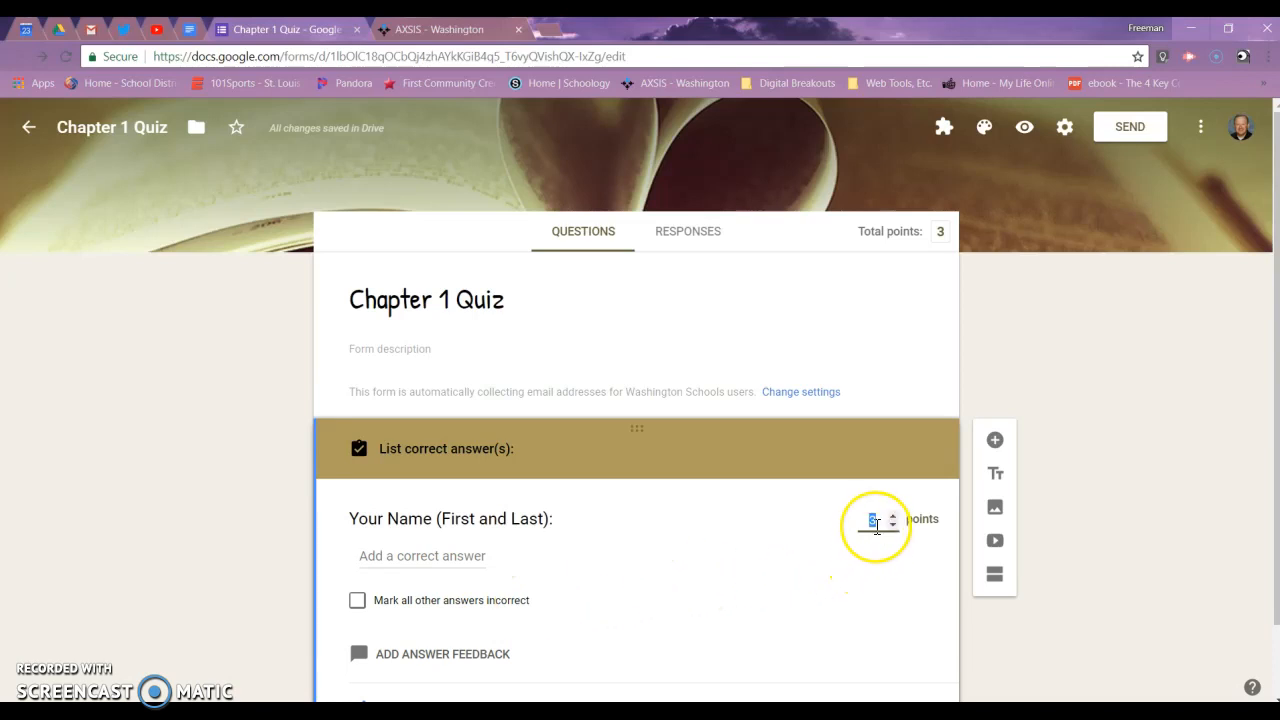
type("0")
scroll(850, 530, "down", 1)
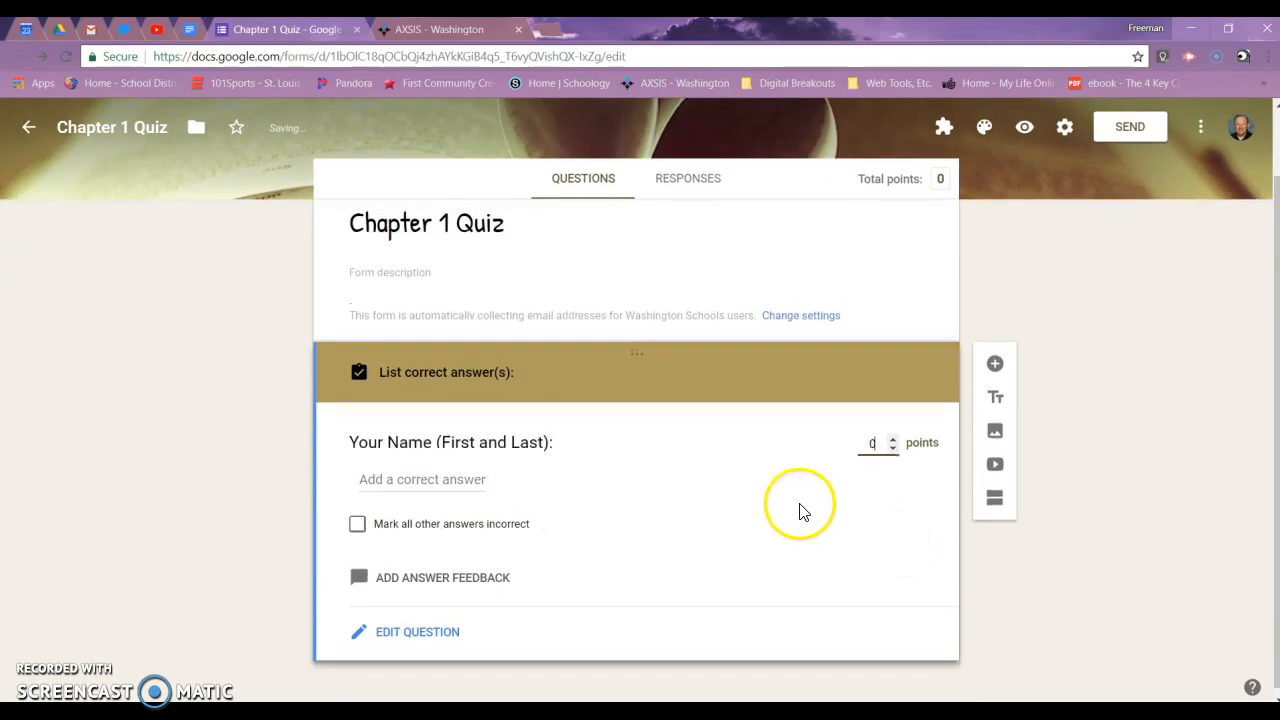
left_click(455, 628)
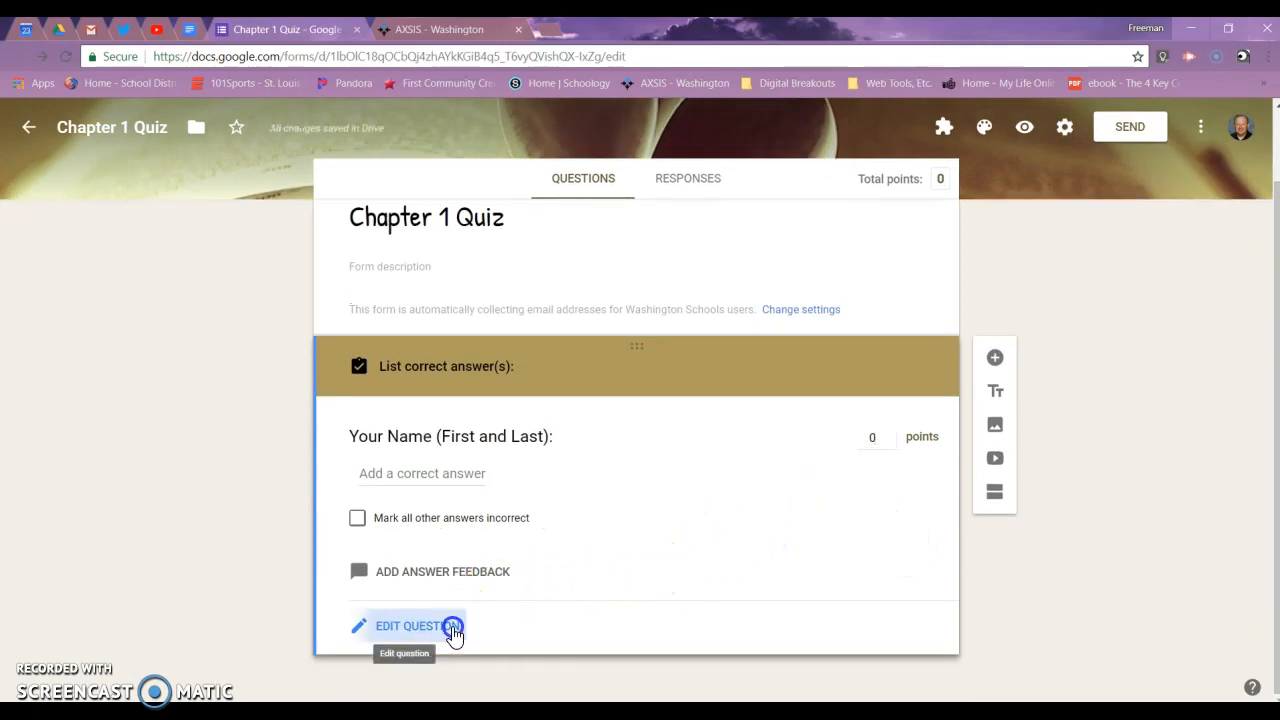
left_click(633, 583)
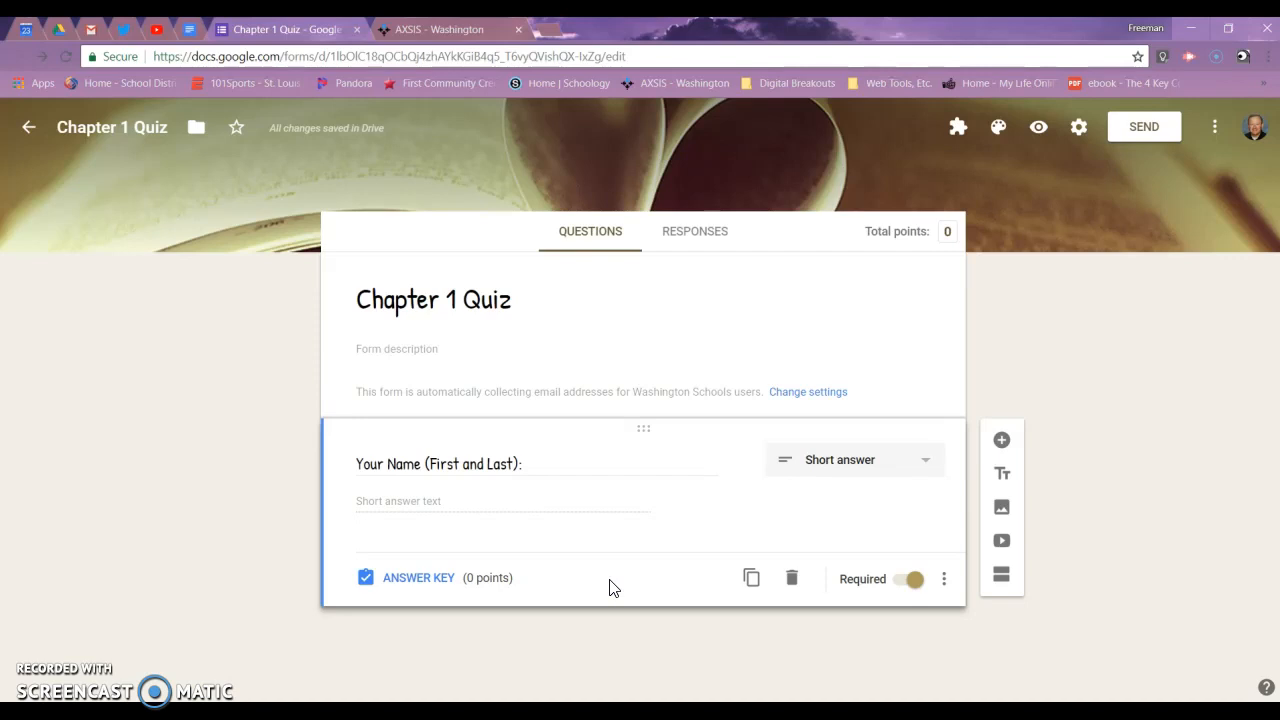
- Add a multiple-choice question reading "1. Who is the narrator of the story?"
left_click(994, 452)
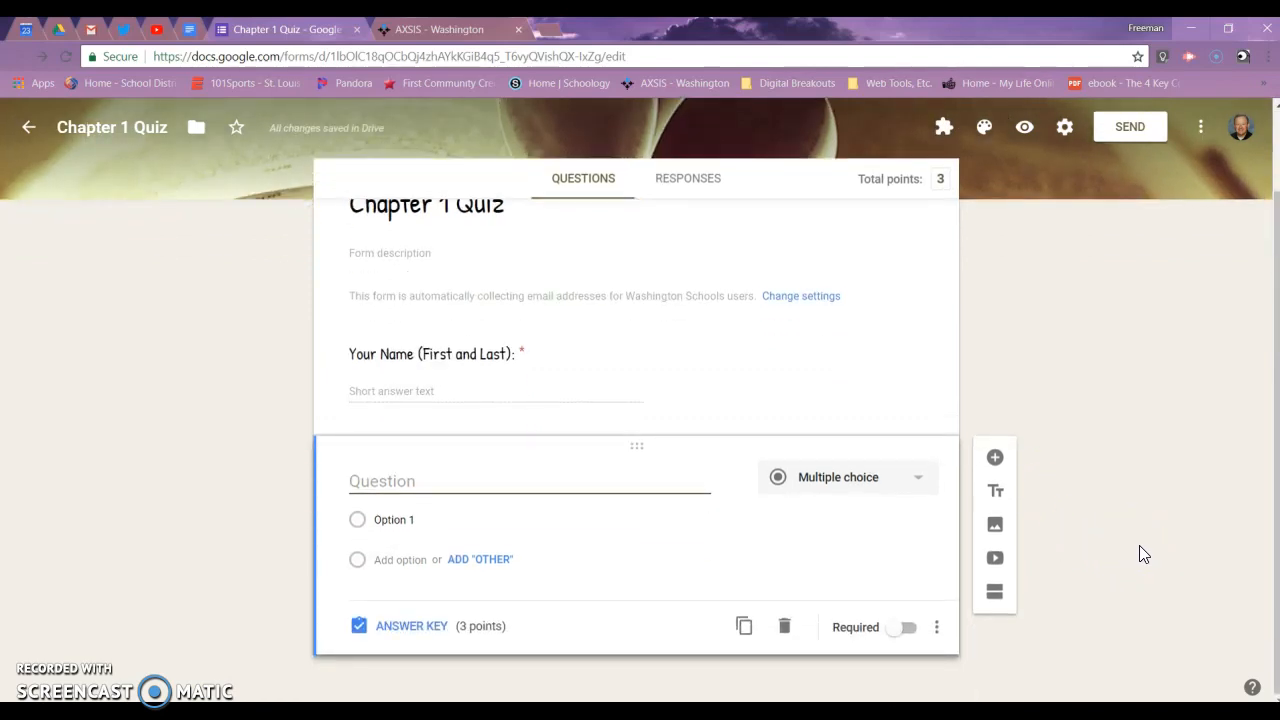
type("1.")
type("Who is the narrator of t")
key("BackSpace")
key("BackSpace")
type("tor of the story?")
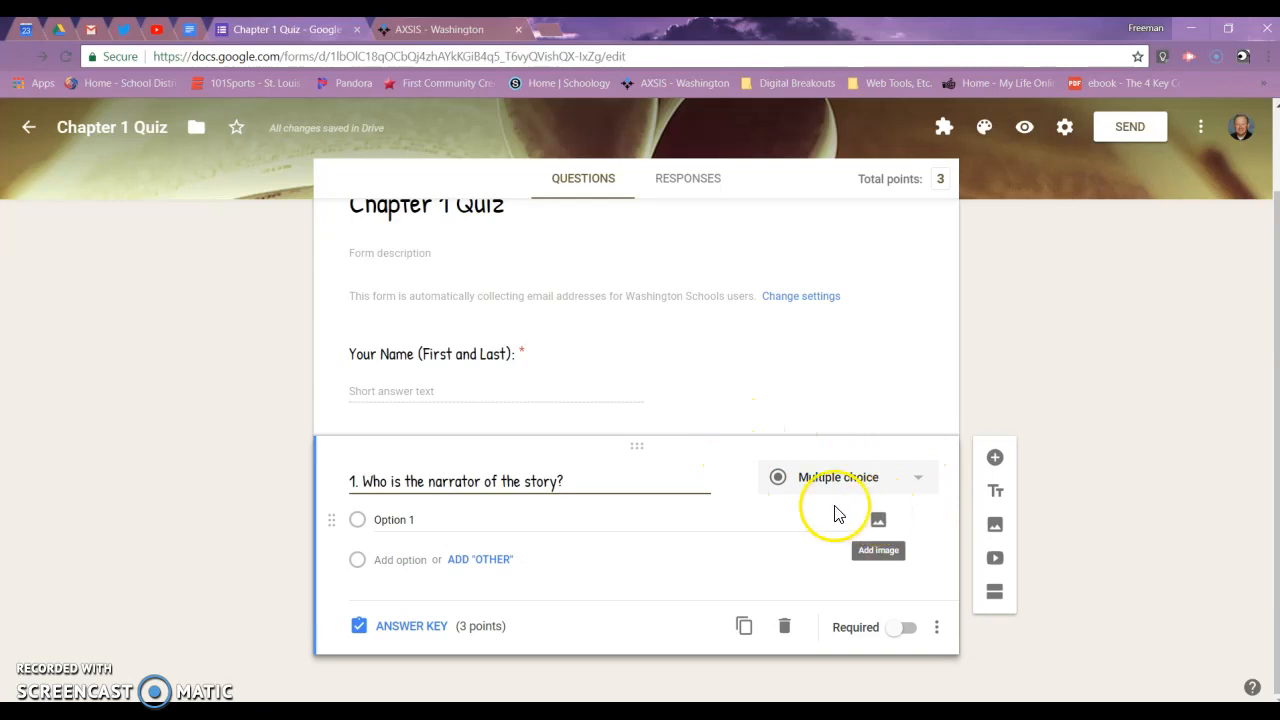
- Give the narrator question the options Jem Finch, Scout Finch, Atticus Finch and Boo Radley, and make it required
left_click(663, 517)
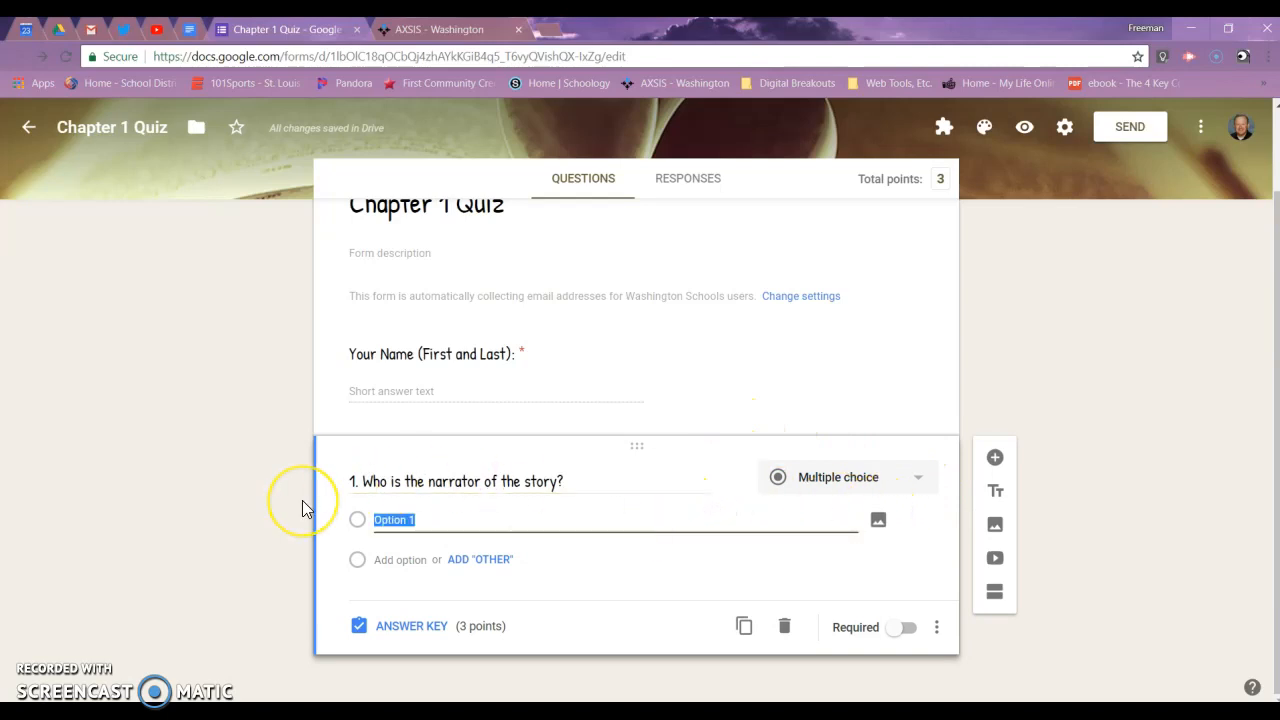
type("Jem Finch")
key("Return")
type("Scout Finch")
key("Return")
type("Atticus Finch")
key("Return")
type("Boo Radley")
left_click(371, 457)
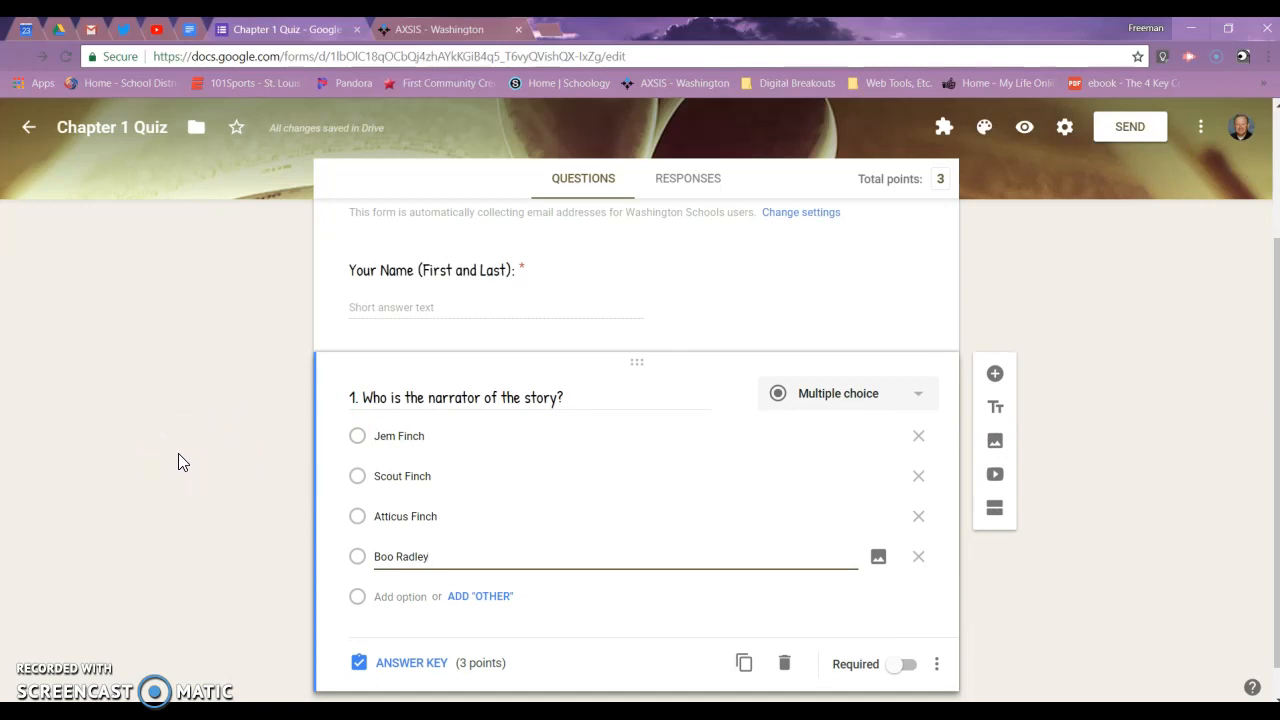
left_click(900, 666)
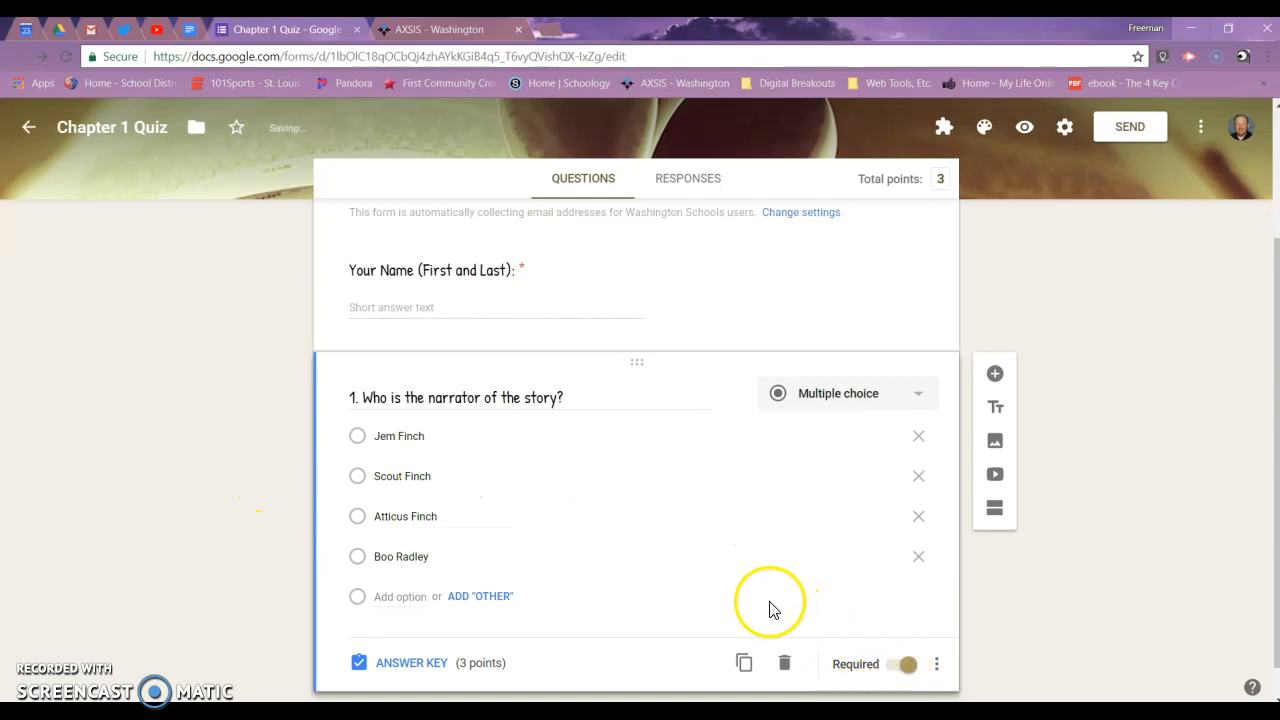
- In the narrator question's answer key, assign 5 points and mark Scout Finch as correct, and return to editing the question
left_click(428, 664)
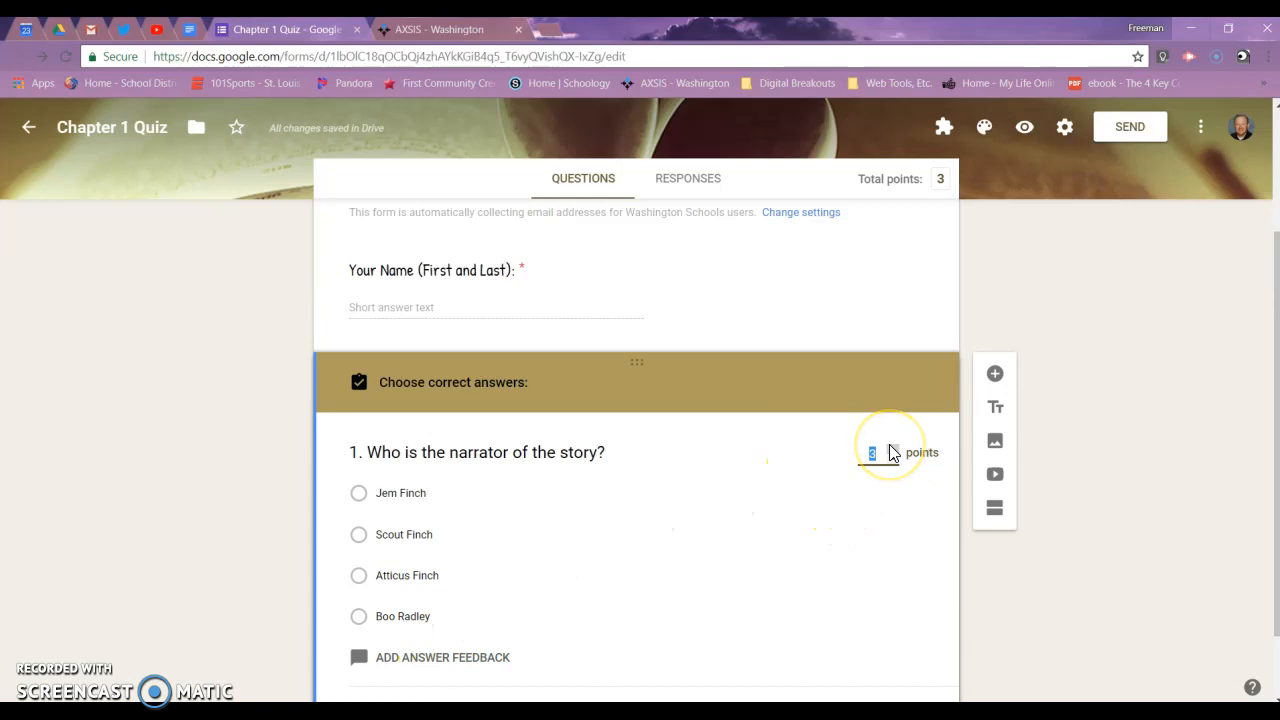
type("5")
left_click(1195, 340)
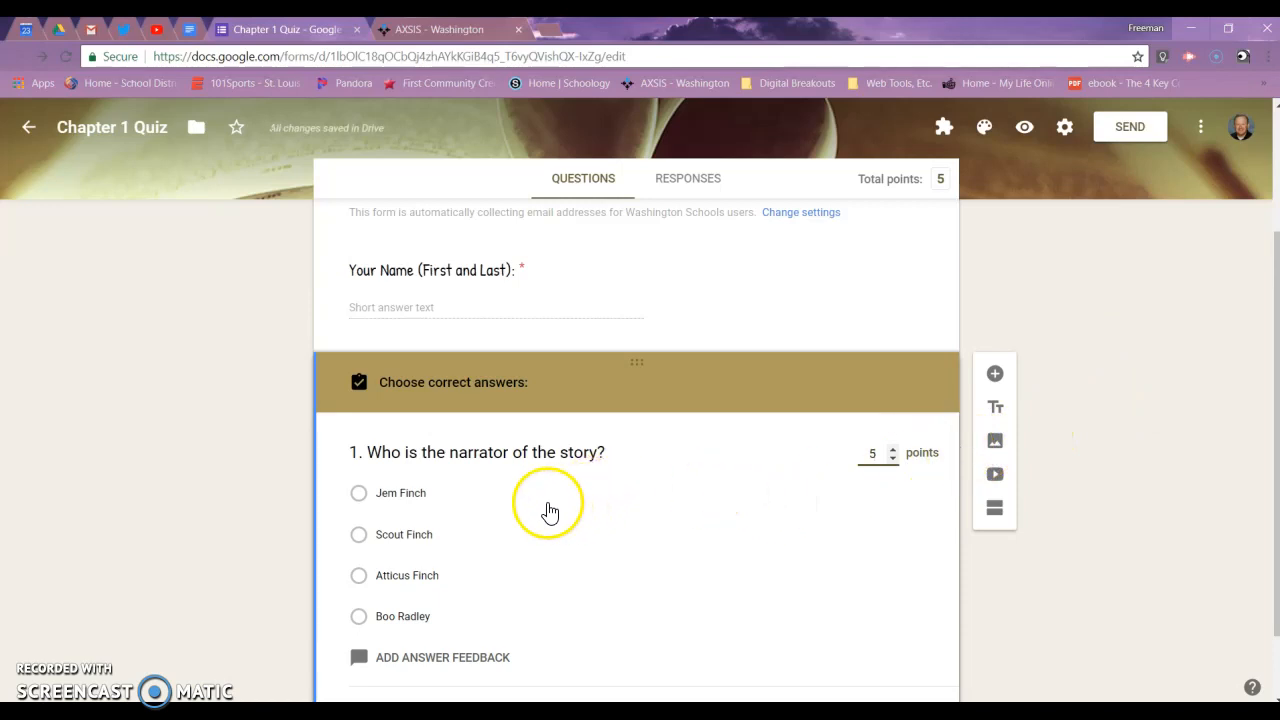
left_click(412, 537)
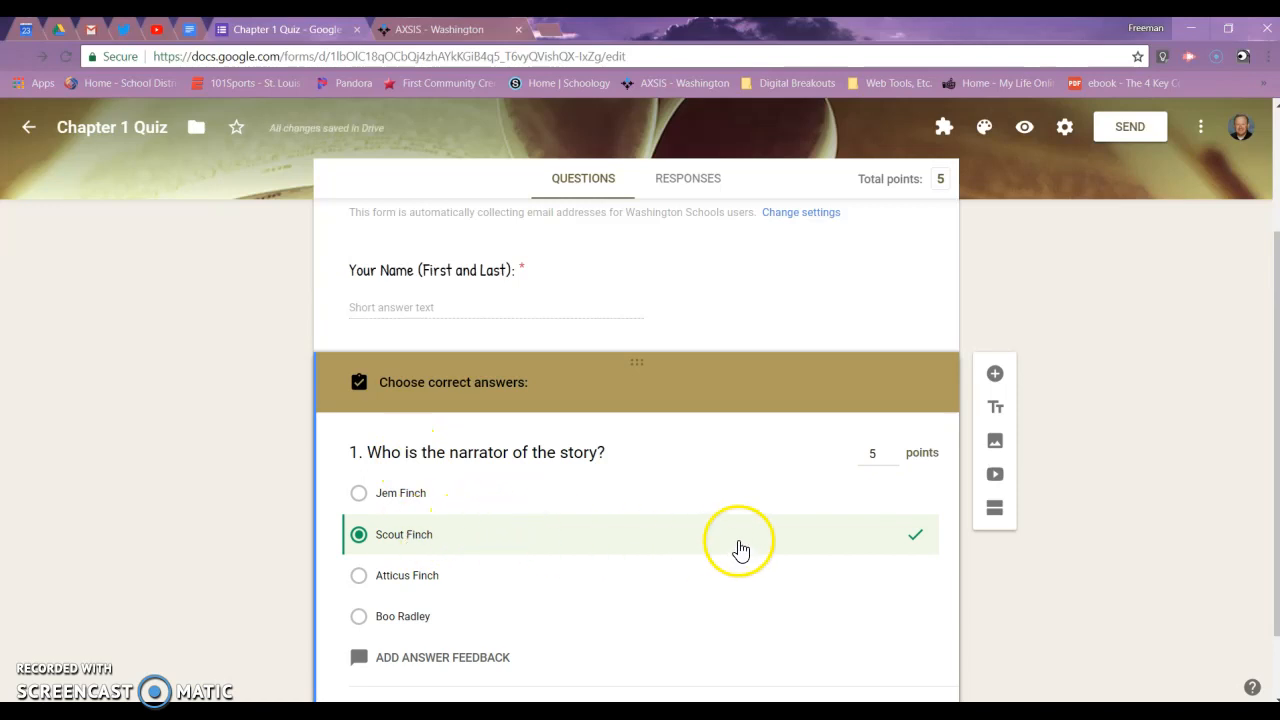
scroll(465, 525, "down", 1)
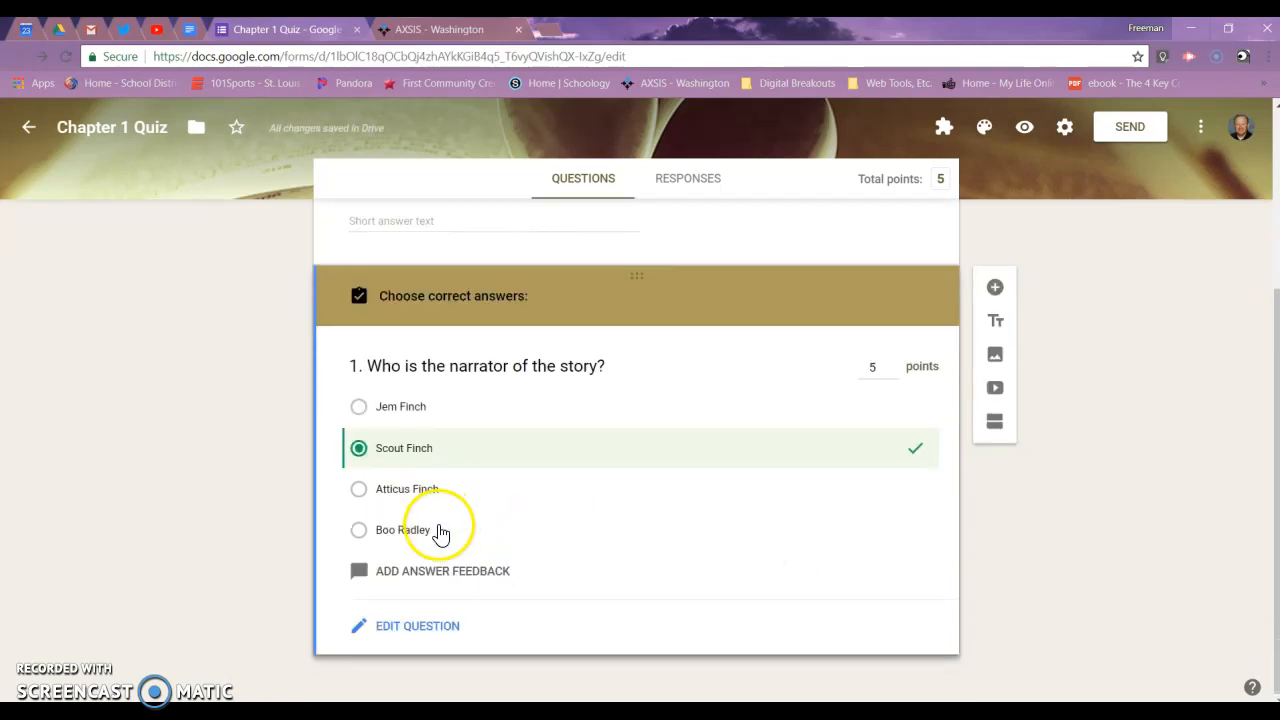
left_click(414, 628)
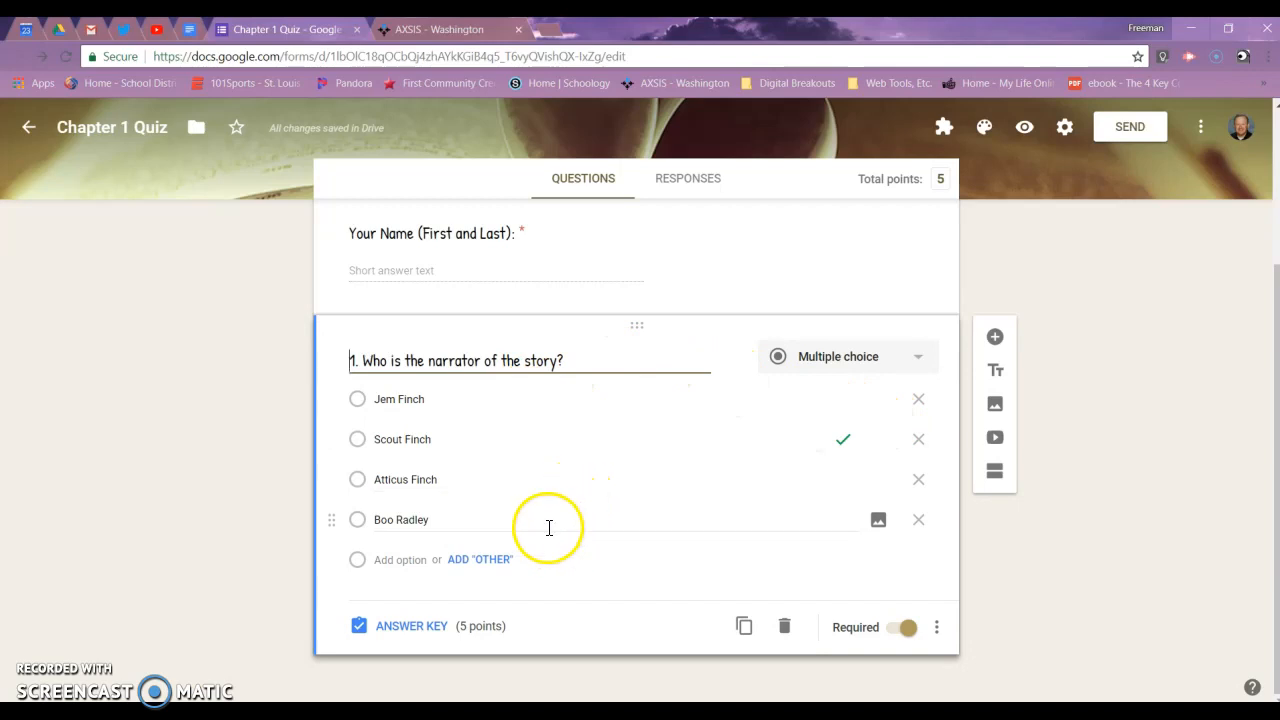
- Try the narrator question as Checkboxes and as Dropdown, and set its type back to Multiple choice
left_click(918, 370)
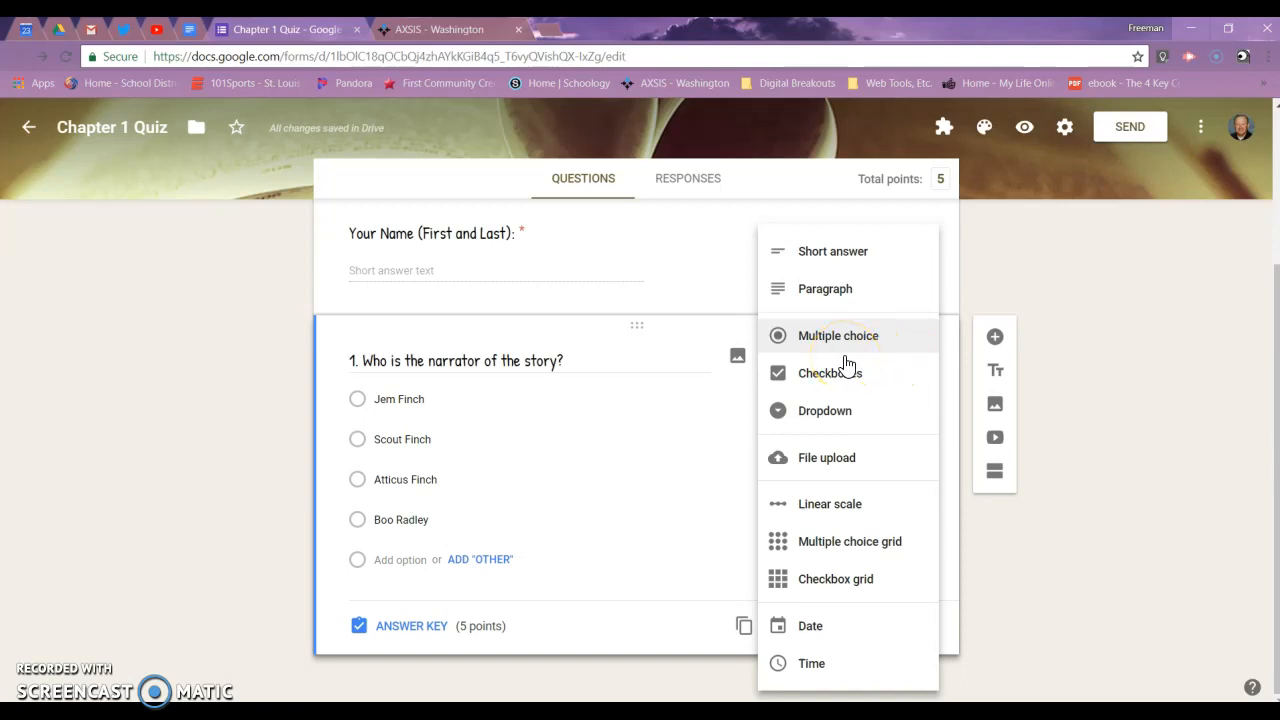
left_click(860, 382)
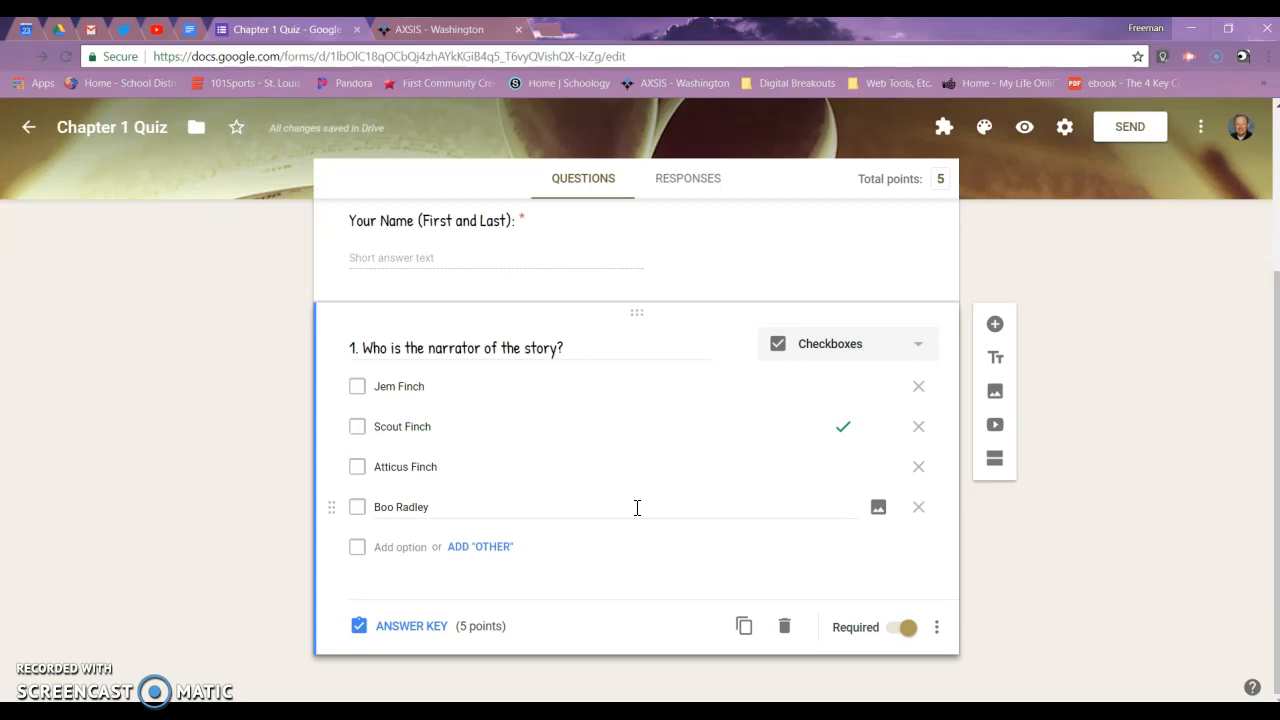
left_click(908, 350)
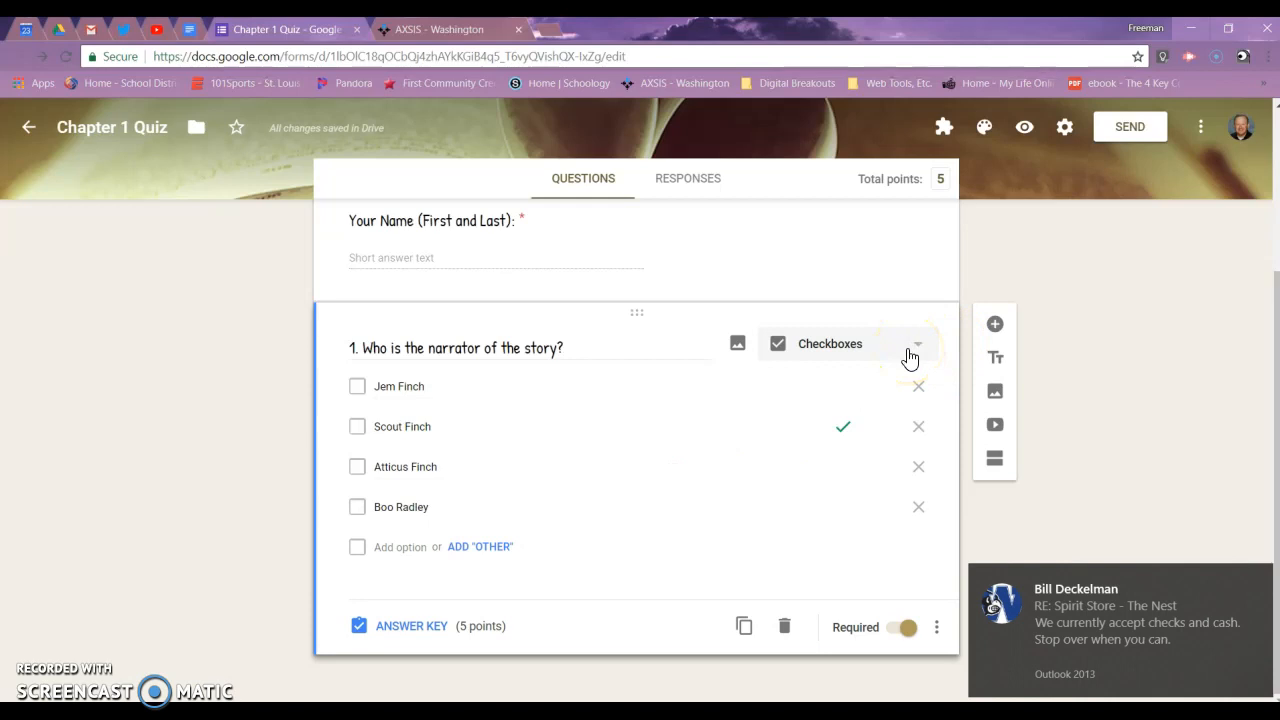
left_click(871, 388)
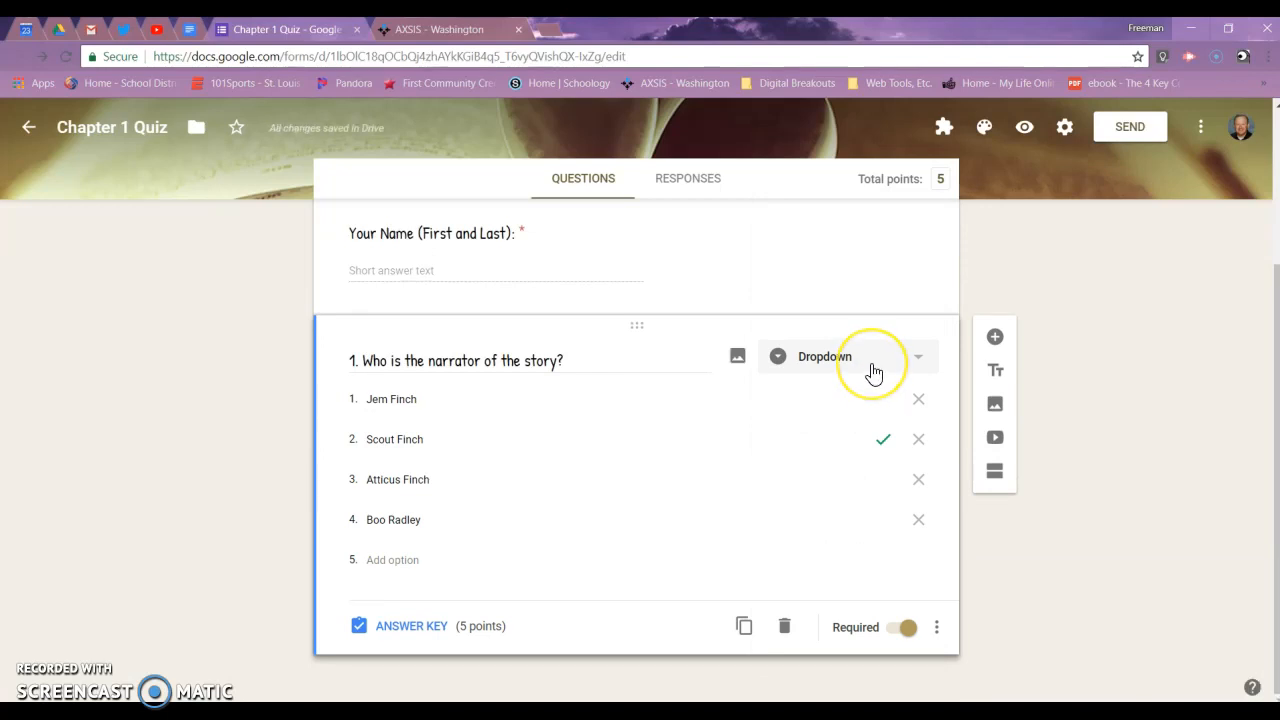
left_click(872, 366)
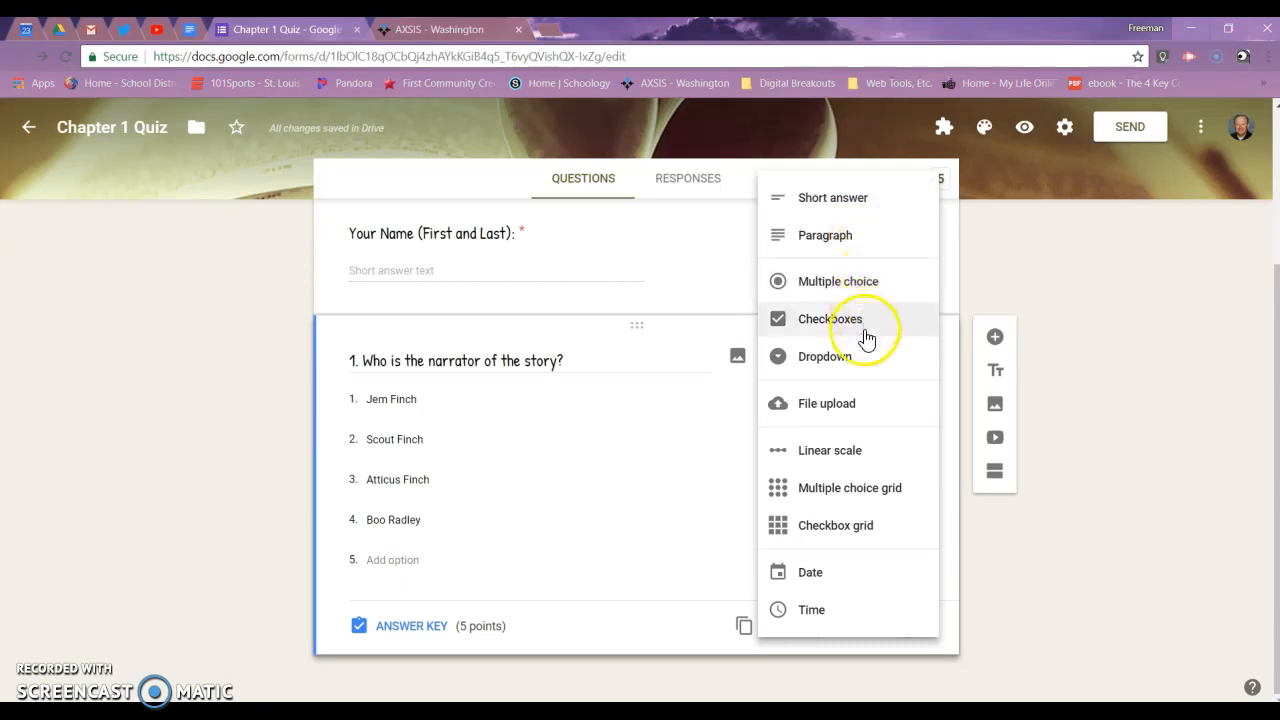
left_click(889, 280)
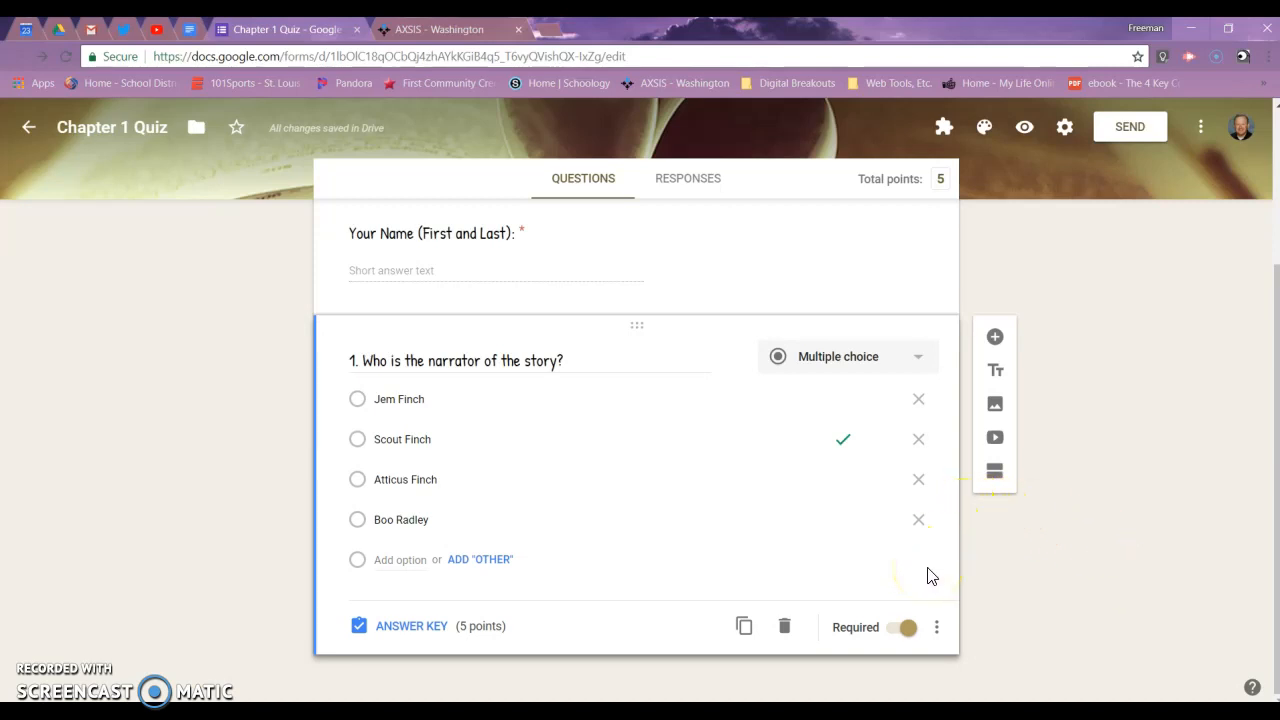
- Add a multiple-choice question reading "2. What town is the setting of the novel?"
left_click(994, 337)
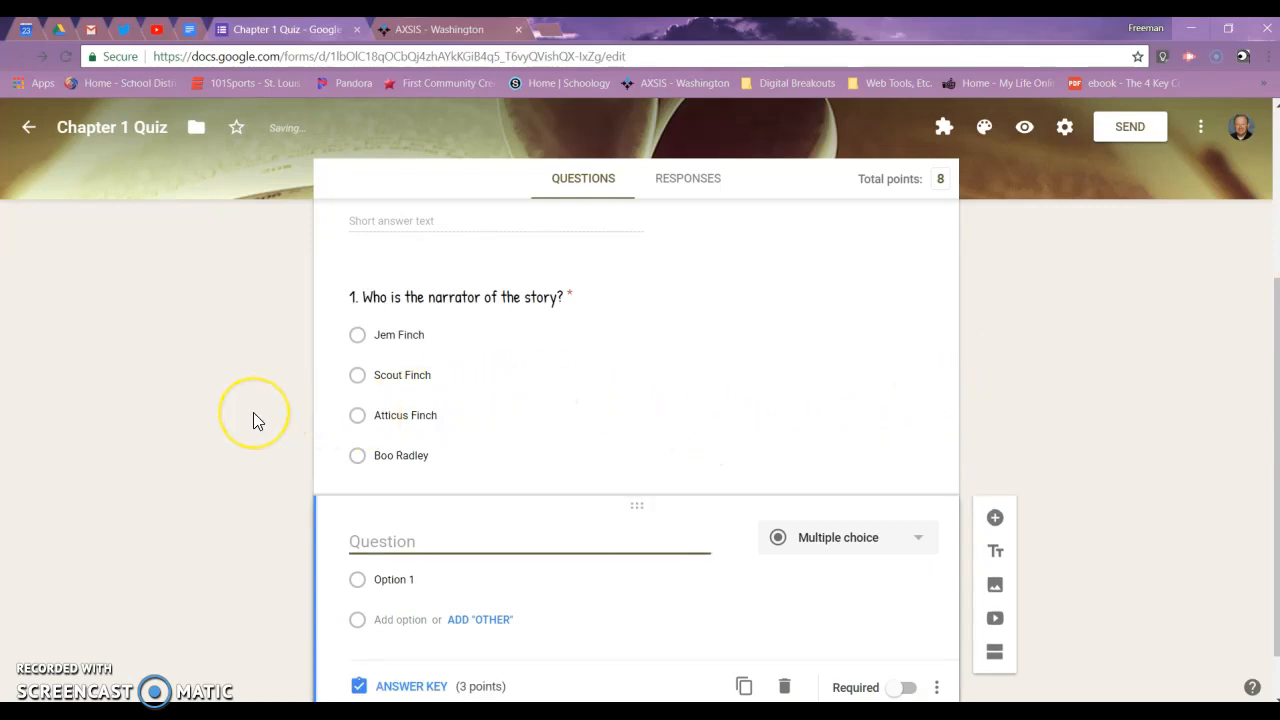
type("2. ")
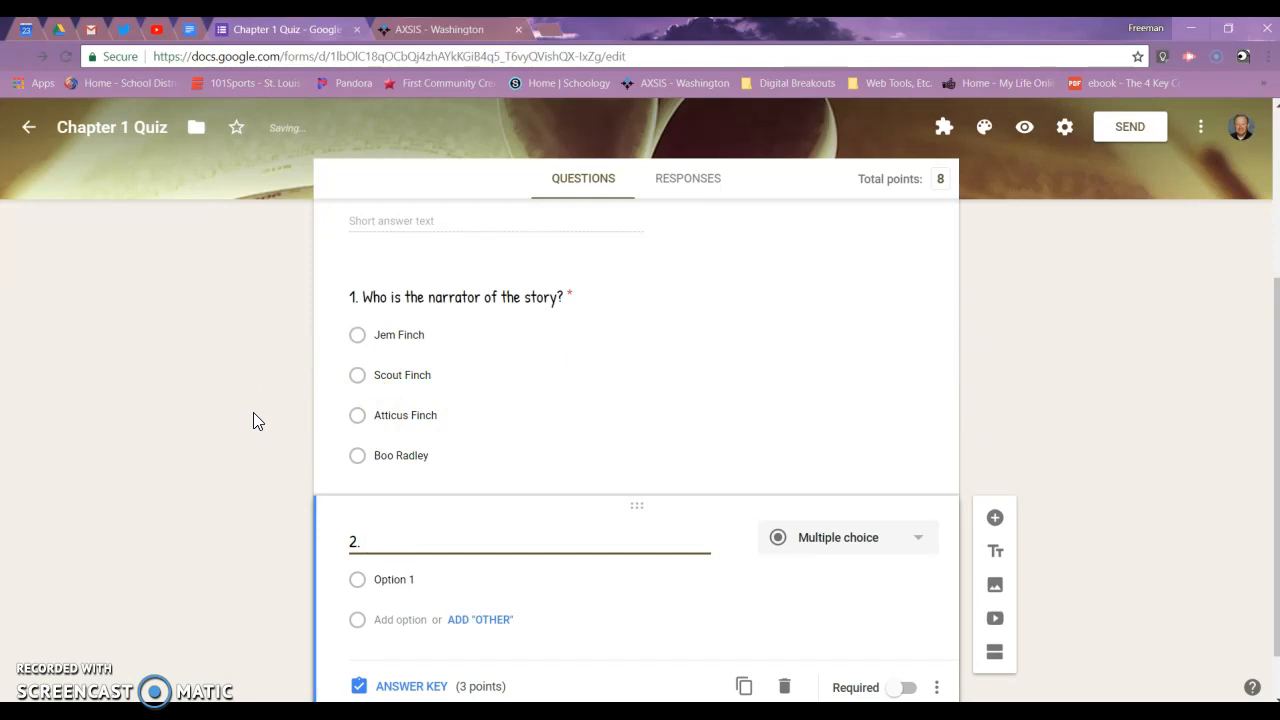
type("What town is the setting of the novel?")
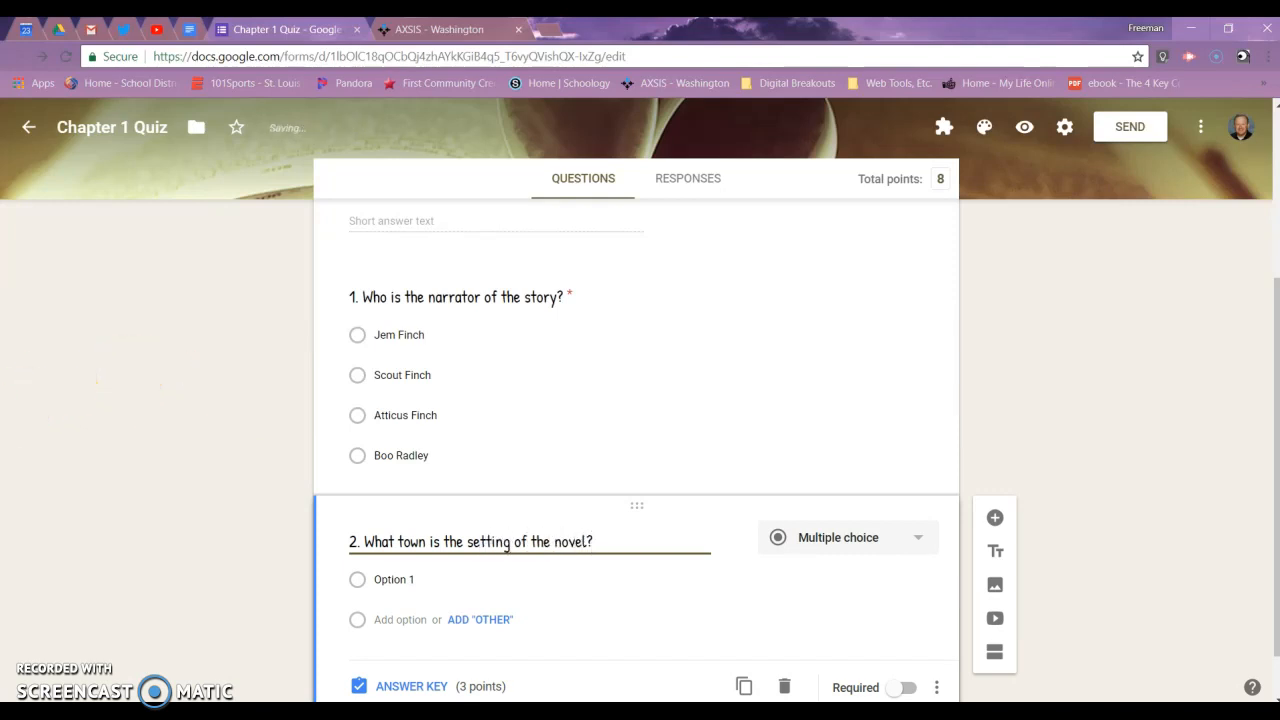
- Give the setting question the options Maycomb, Montgomery, Biloxi and Jackson, and make it required
left_click_drag(414, 578, 320, 557)
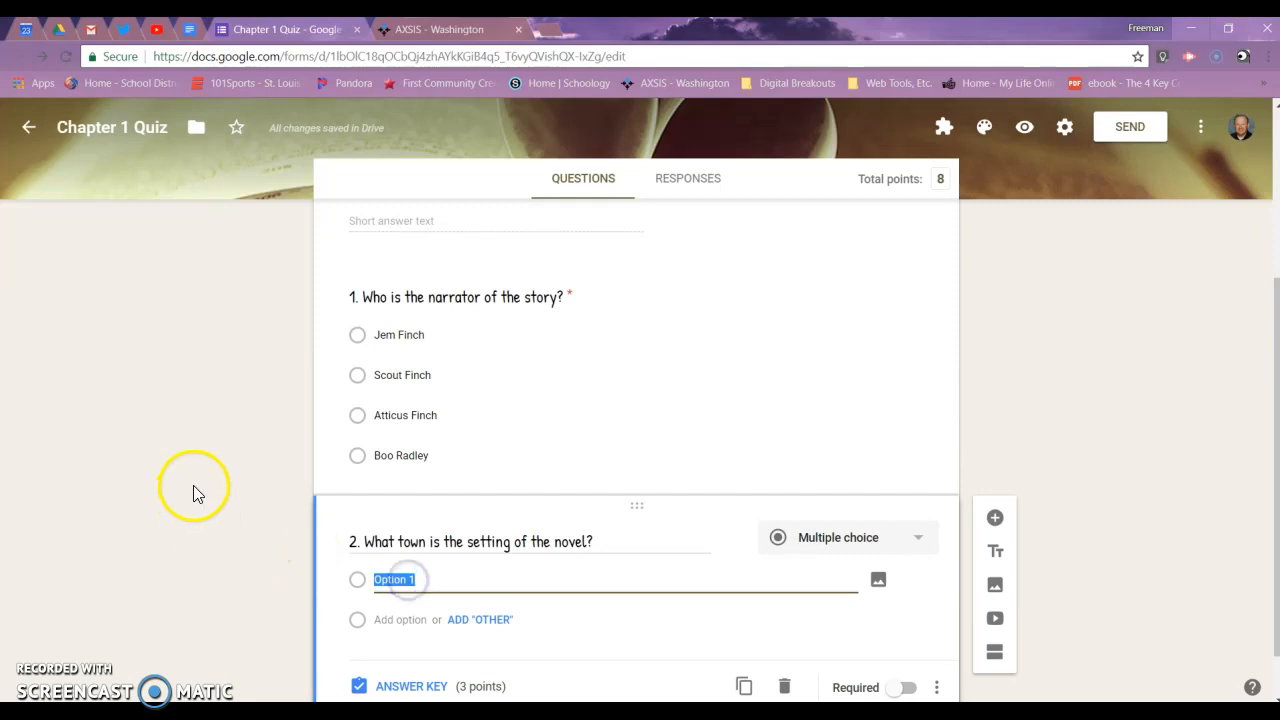
scroll(193, 487, "down", 1)
type("Maycomb")
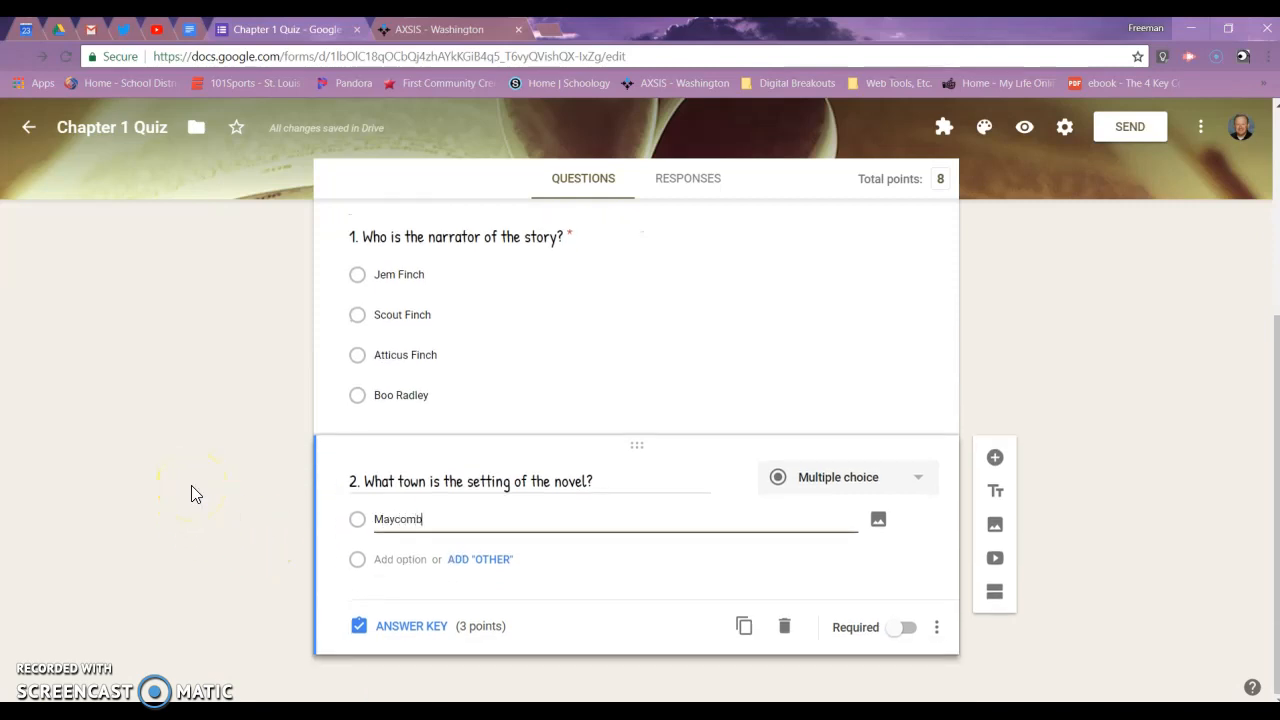
key("Return")
type("Montgomery")
key("Return")
type("Biloxi")
key("Return")
type("Jackson")
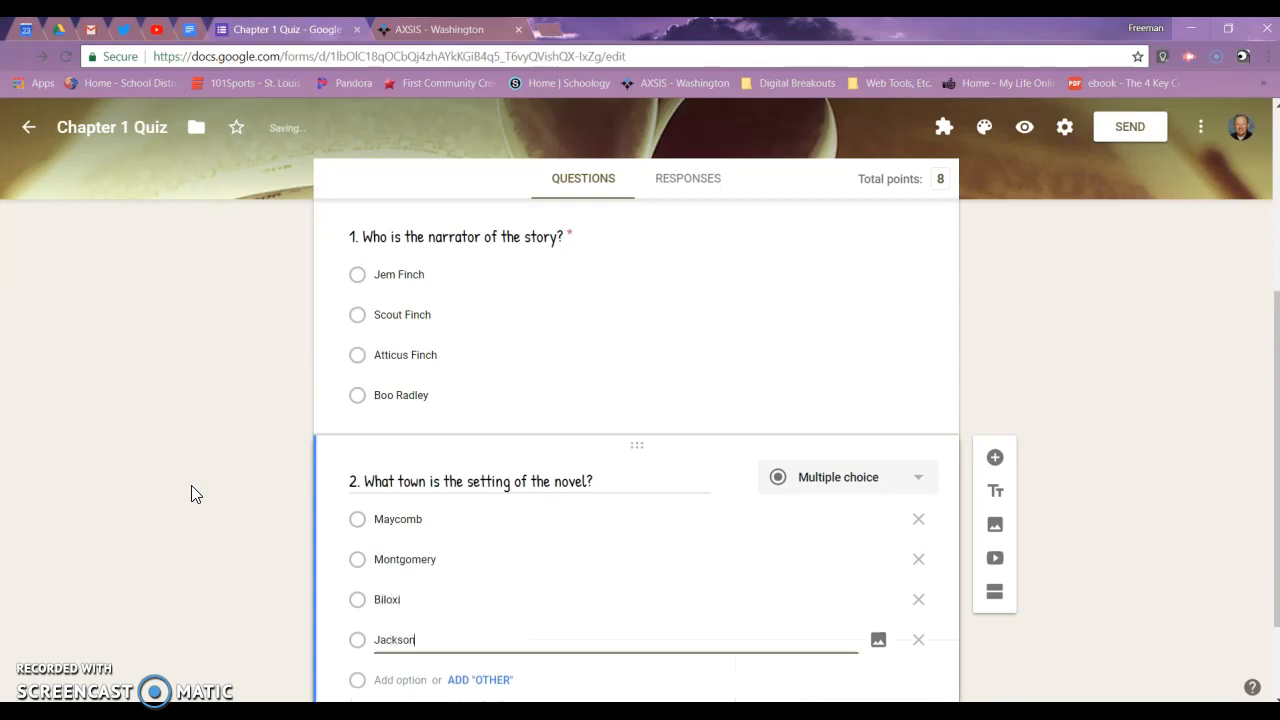
scroll(233, 500, "down", 1)
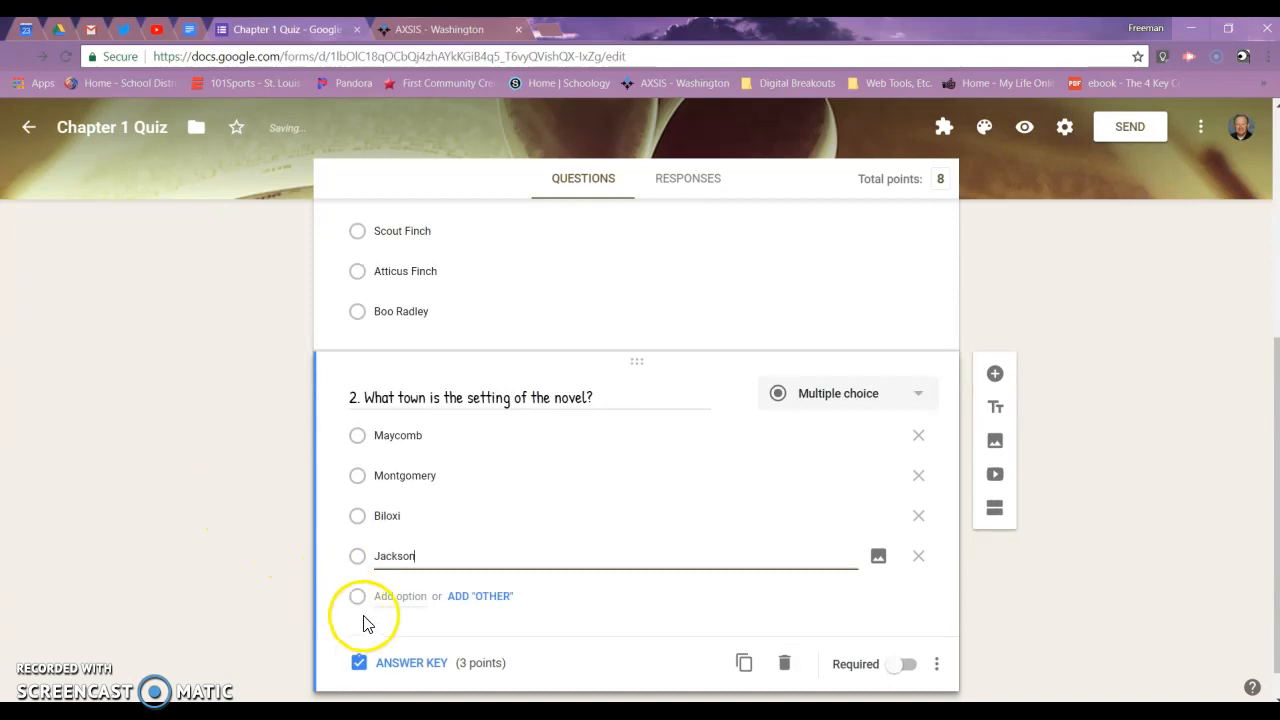
left_click(900, 664)
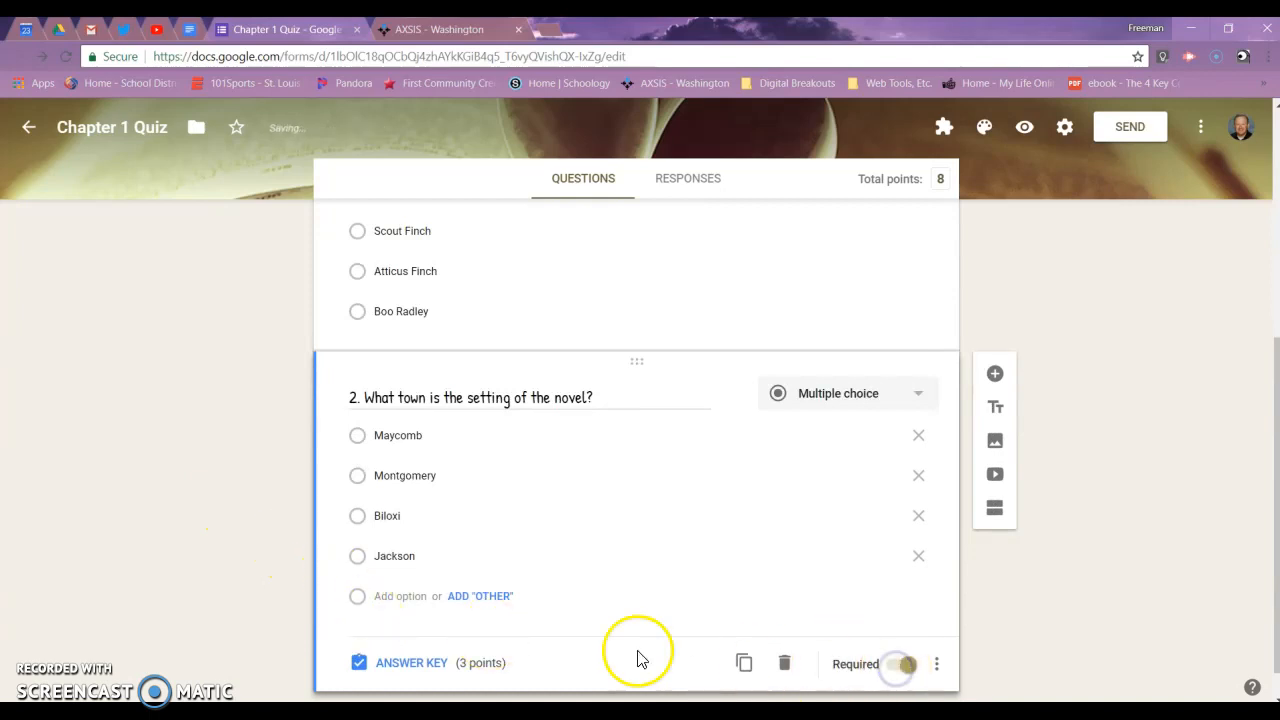
- In the setting question's answer key, assign 5 points and mark Maycomb as correct, and return to editing the question
left_click(427, 664)
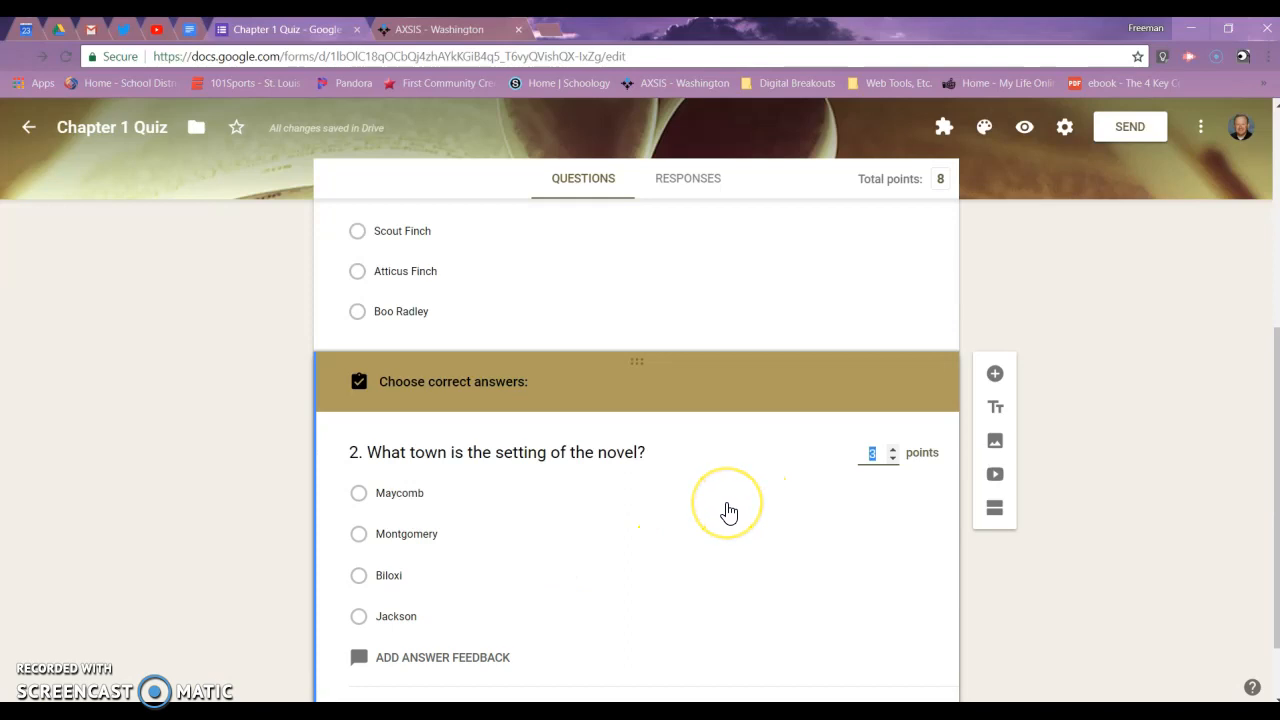
type("5")
left_click(410, 484)
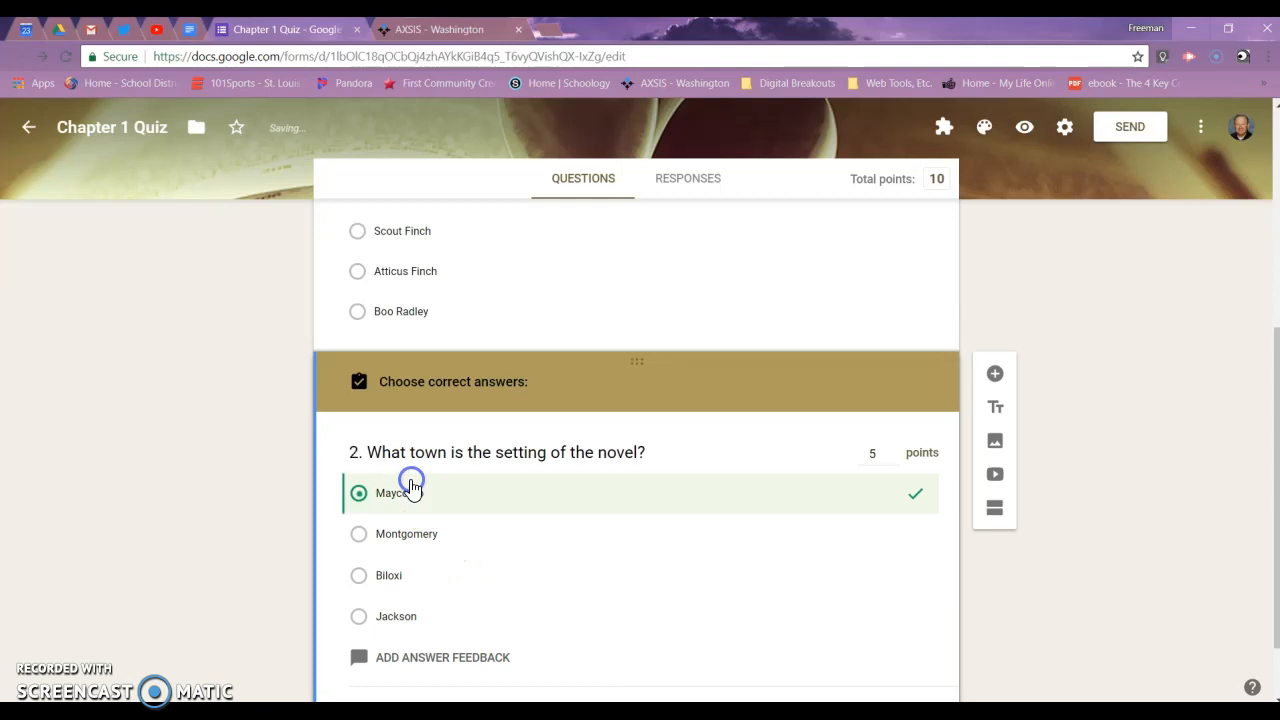
scroll(410, 490, "down", 1)
left_click(446, 628)
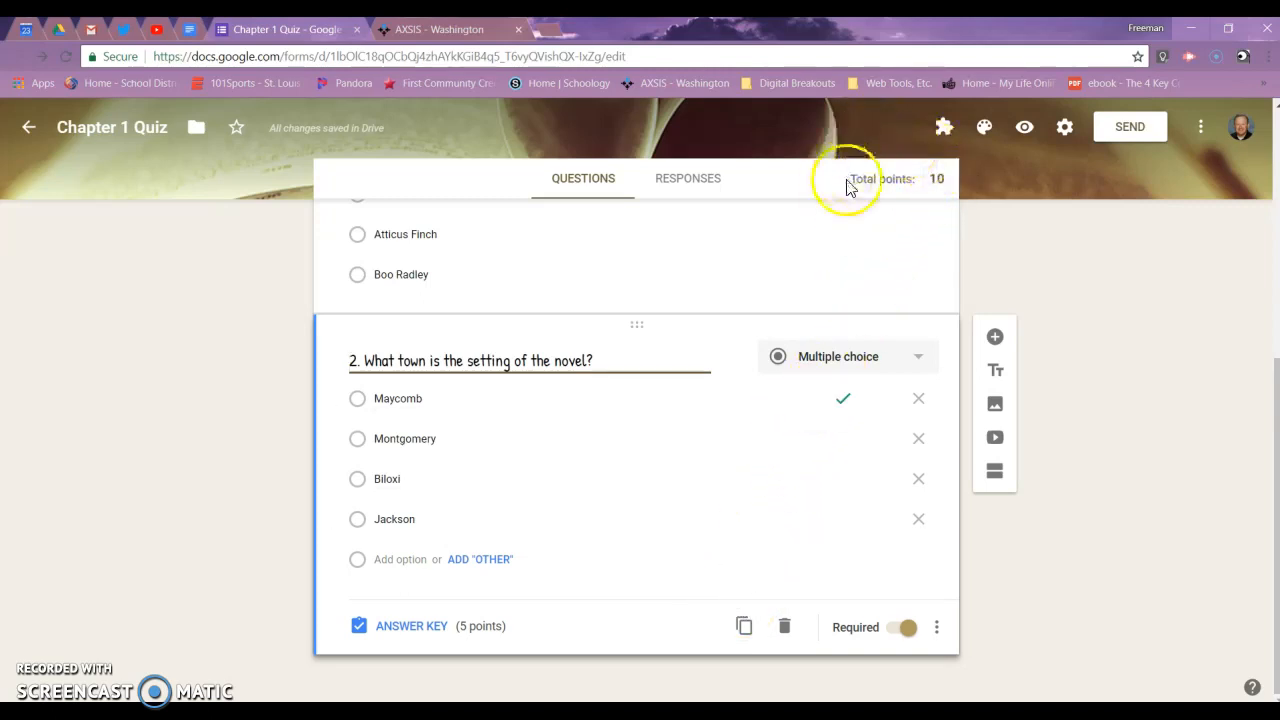
- Open a preview of the Chapter 1 Quiz as a respondent sees it
scroll(780, 397, "up", 4)
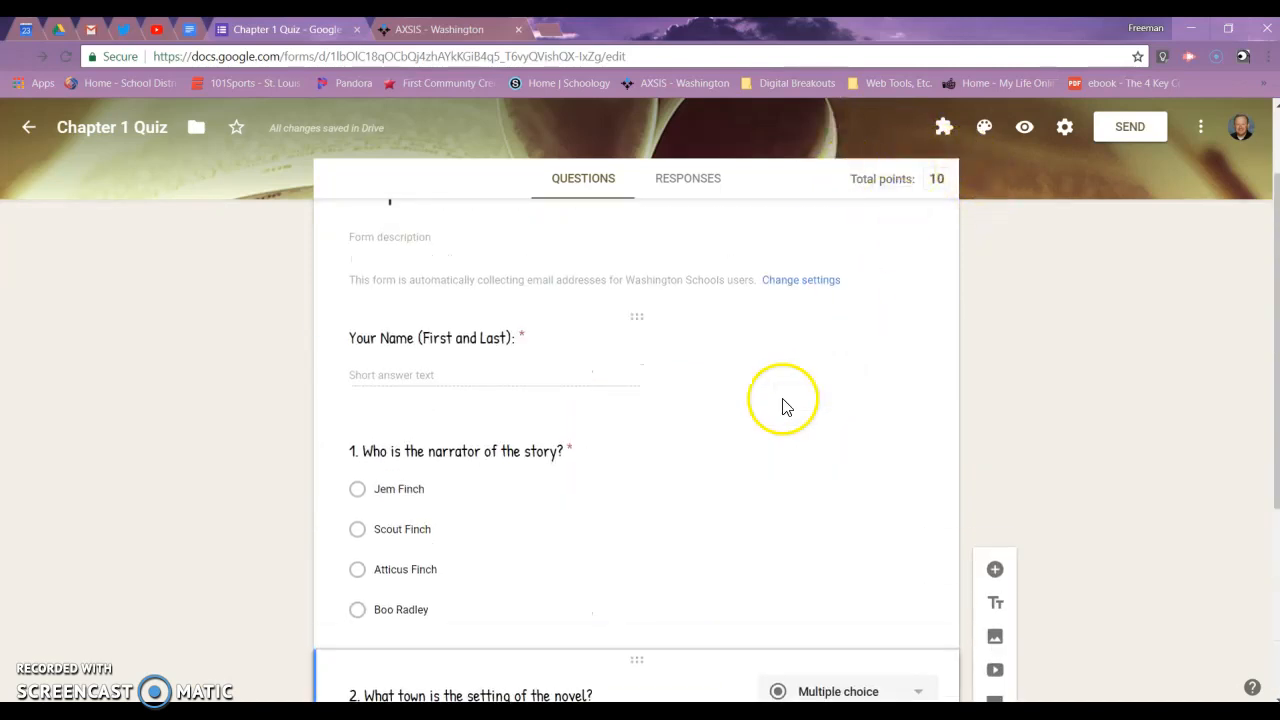
scroll(783, 407, "up", 1)
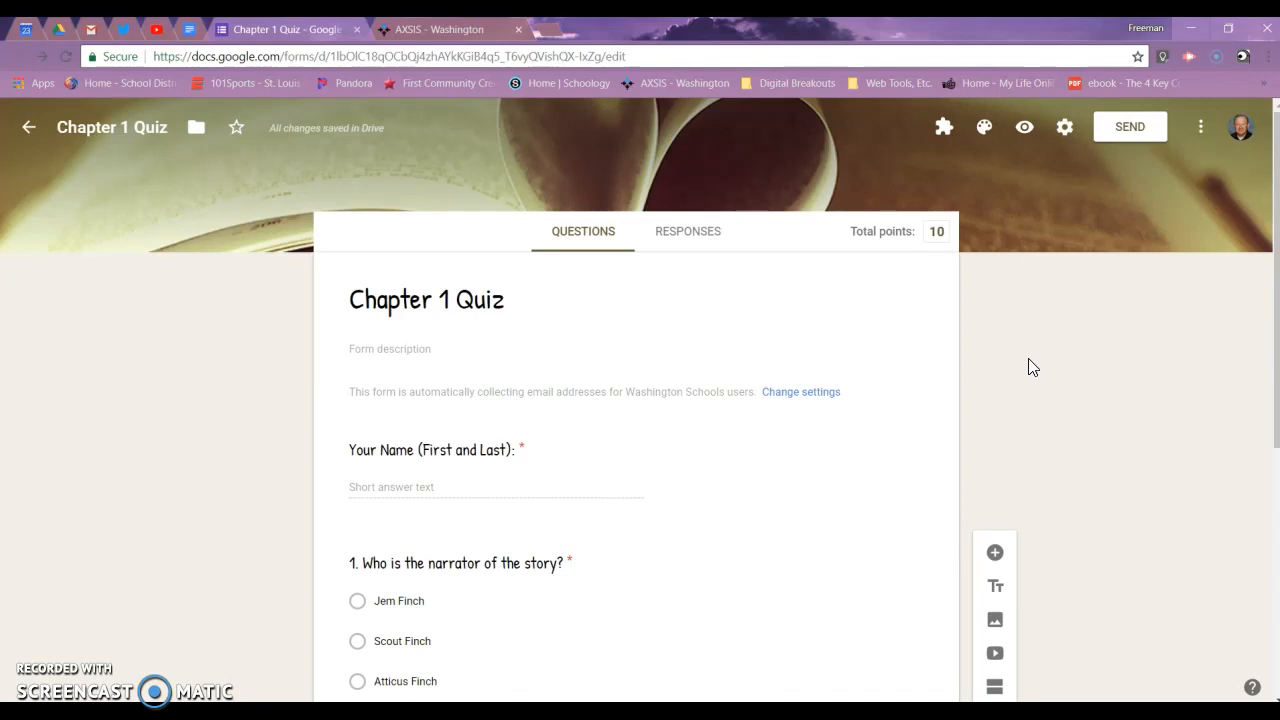
left_click(1022, 130)
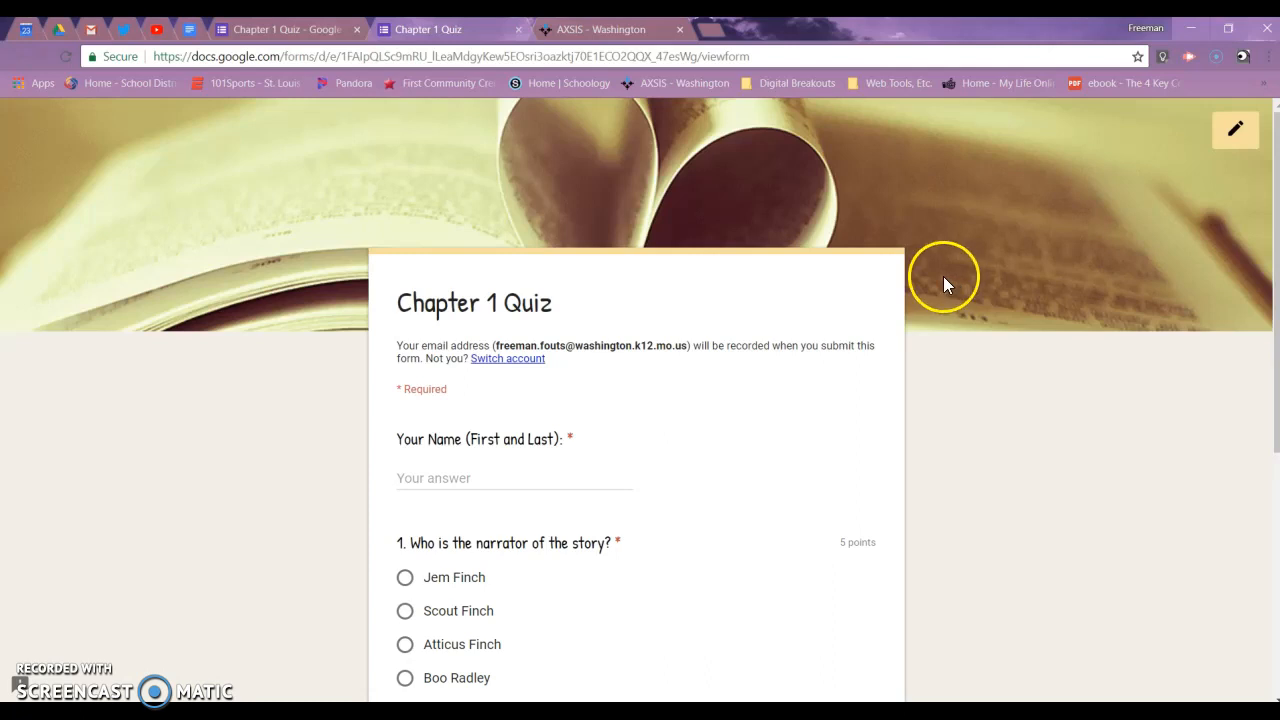
scroll(940, 277, "down", 1)
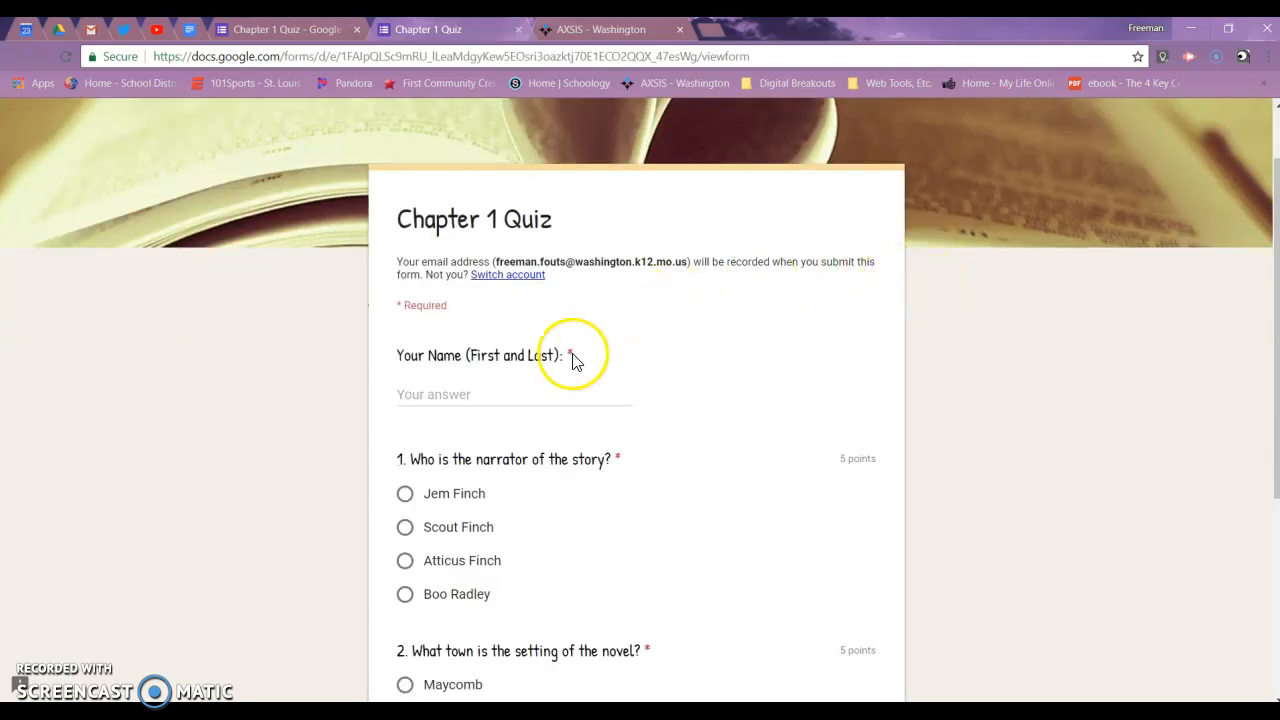
- Fill in the quiz with "Teacher" as the name, Scout Finch as narrator and Maycomb as the town, and submit it
left_click(551, 398)
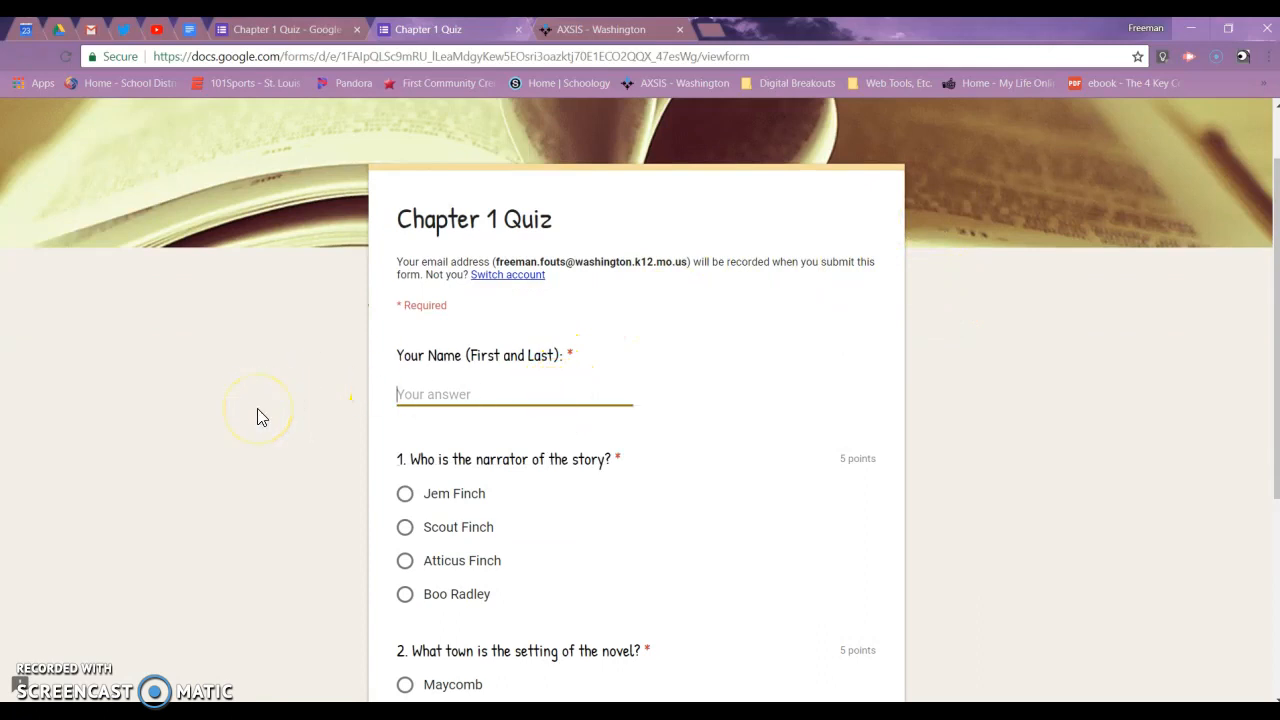
type("Teacher")
left_click(405, 527)
scroll(320, 460, "down", 1)
scroll(305, 445, "down", 1)
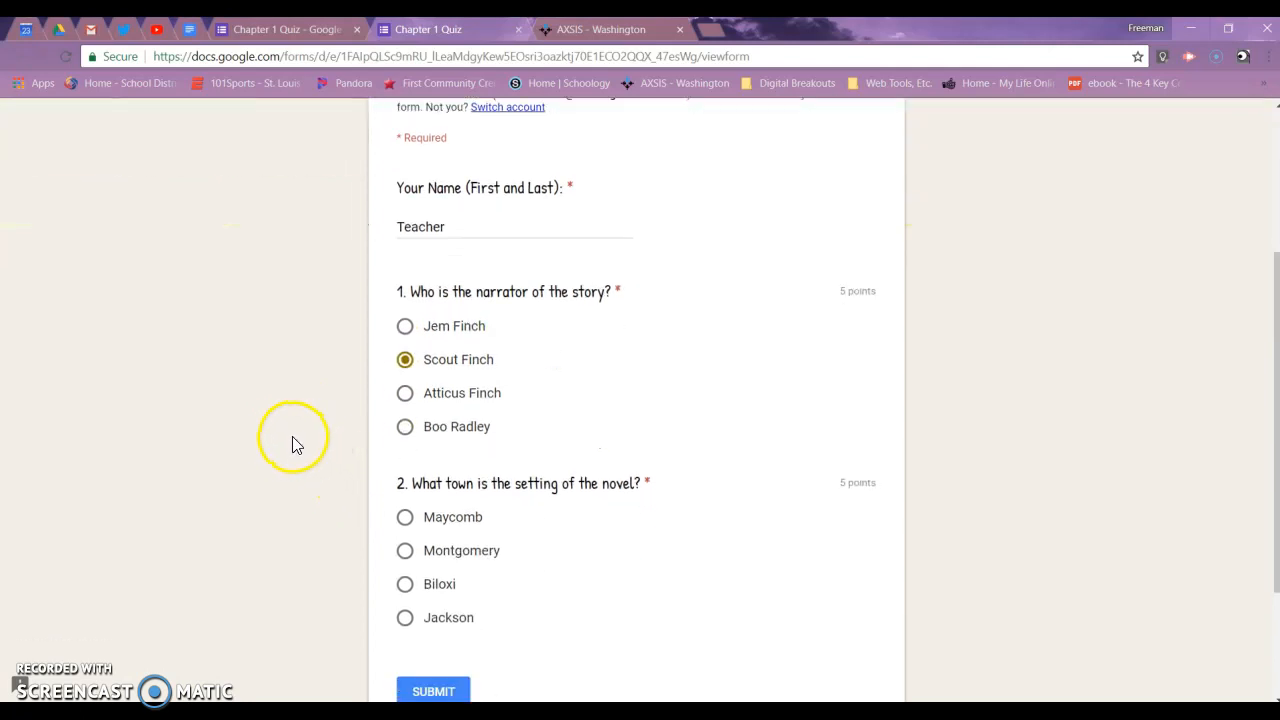
left_click(405, 517)
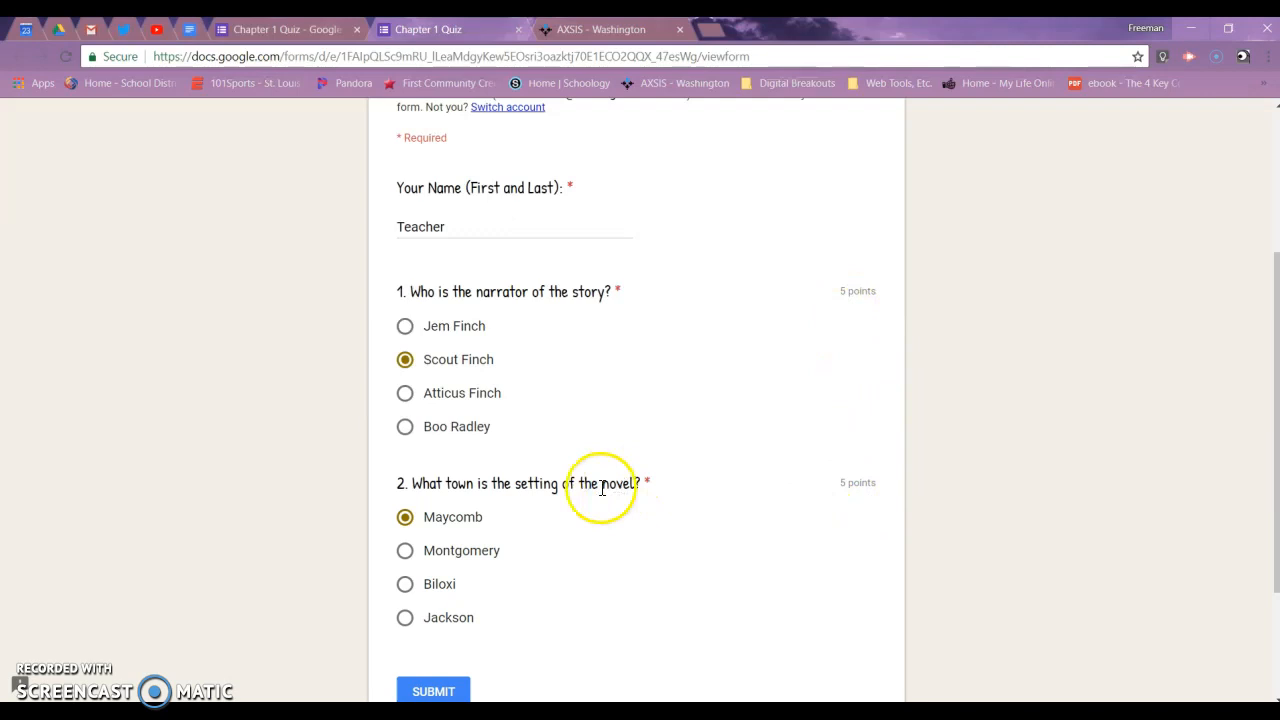
scroll(297, 414, "down", 2)
left_click(466, 614)
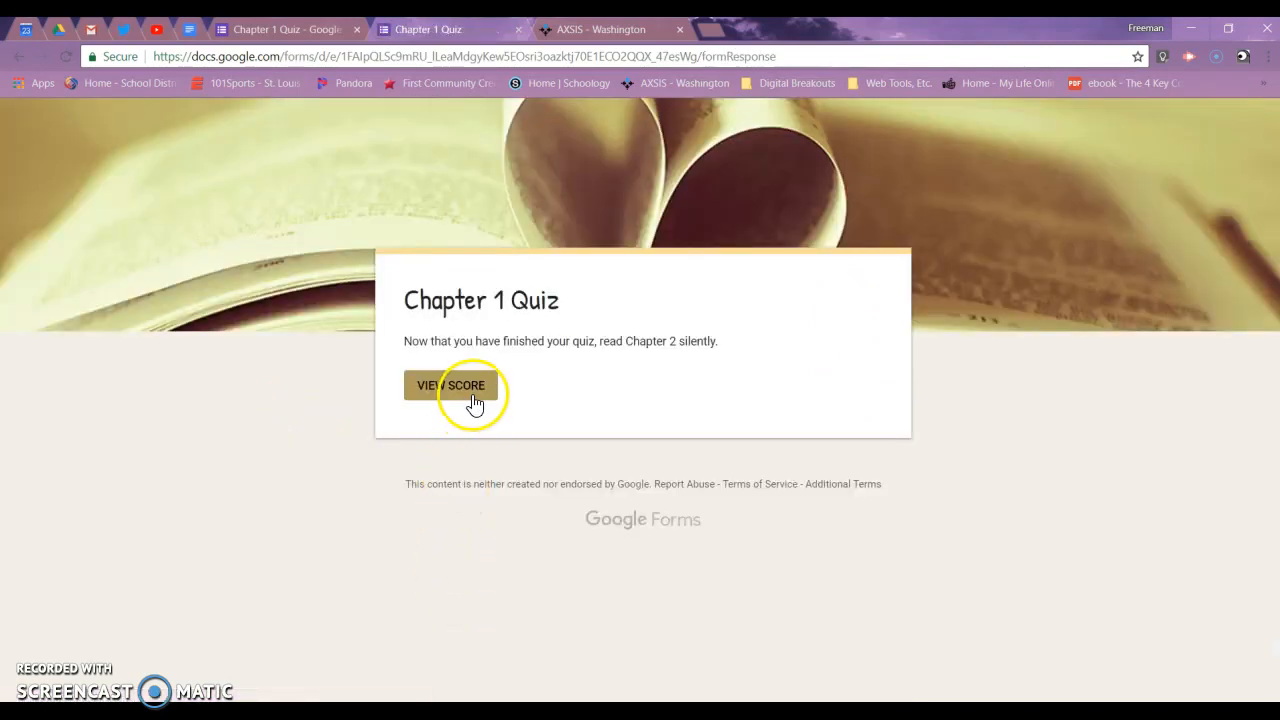
- View the score of the submitted quiz and review the grading of both questions
left_click(473, 400)
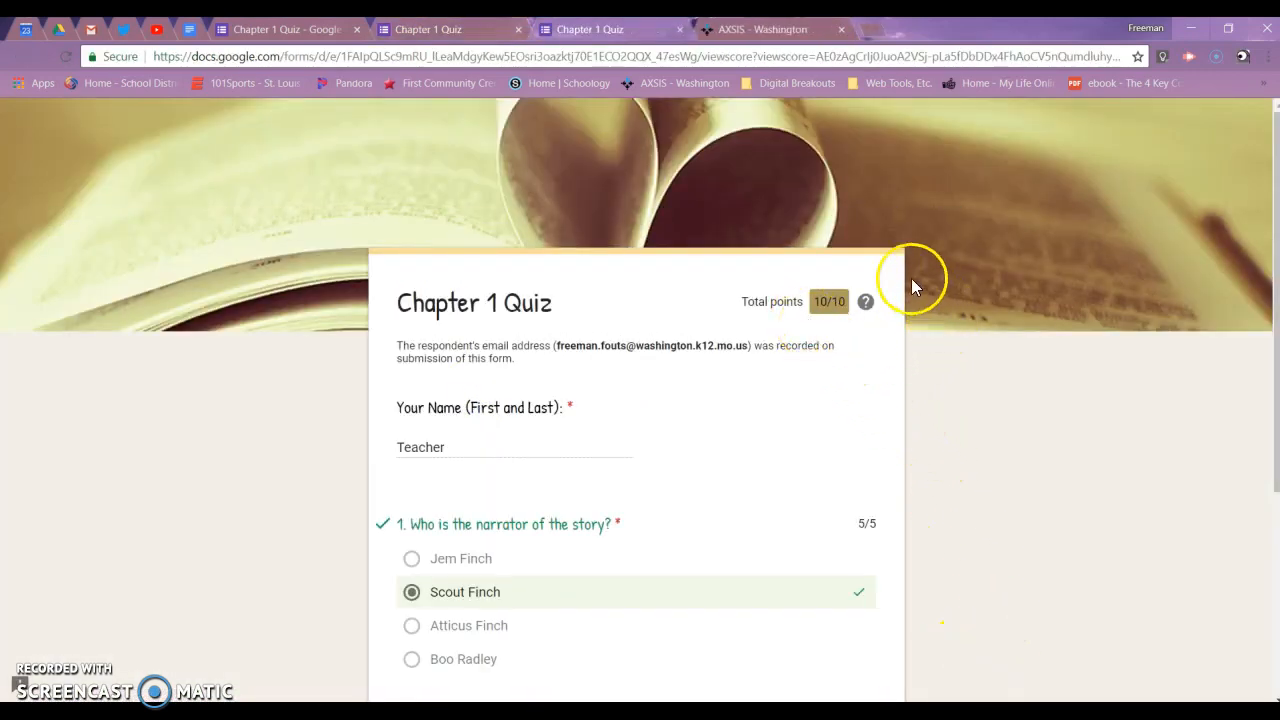
scroll(640, 520, "down", 3)
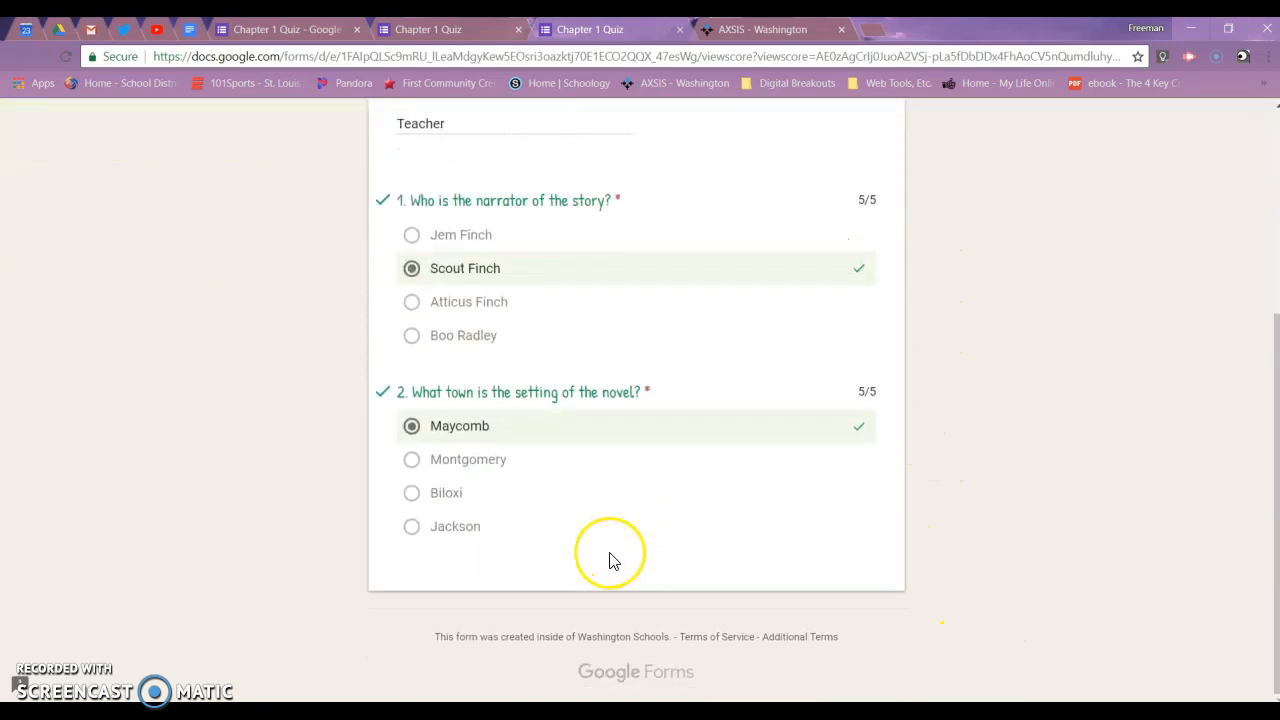
scroll(613, 560, "up", 1)
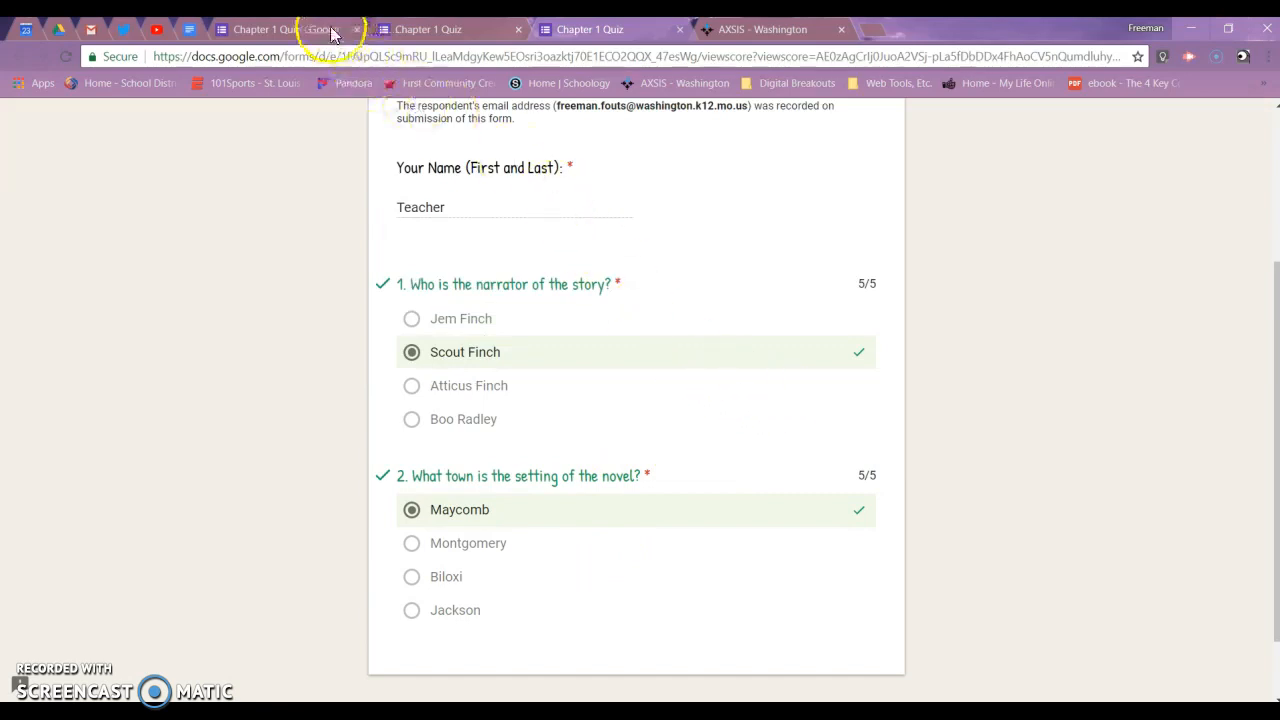
- Close the score and submission pages, return to the quiz's editing page and look over its questions
left_click(681, 31)
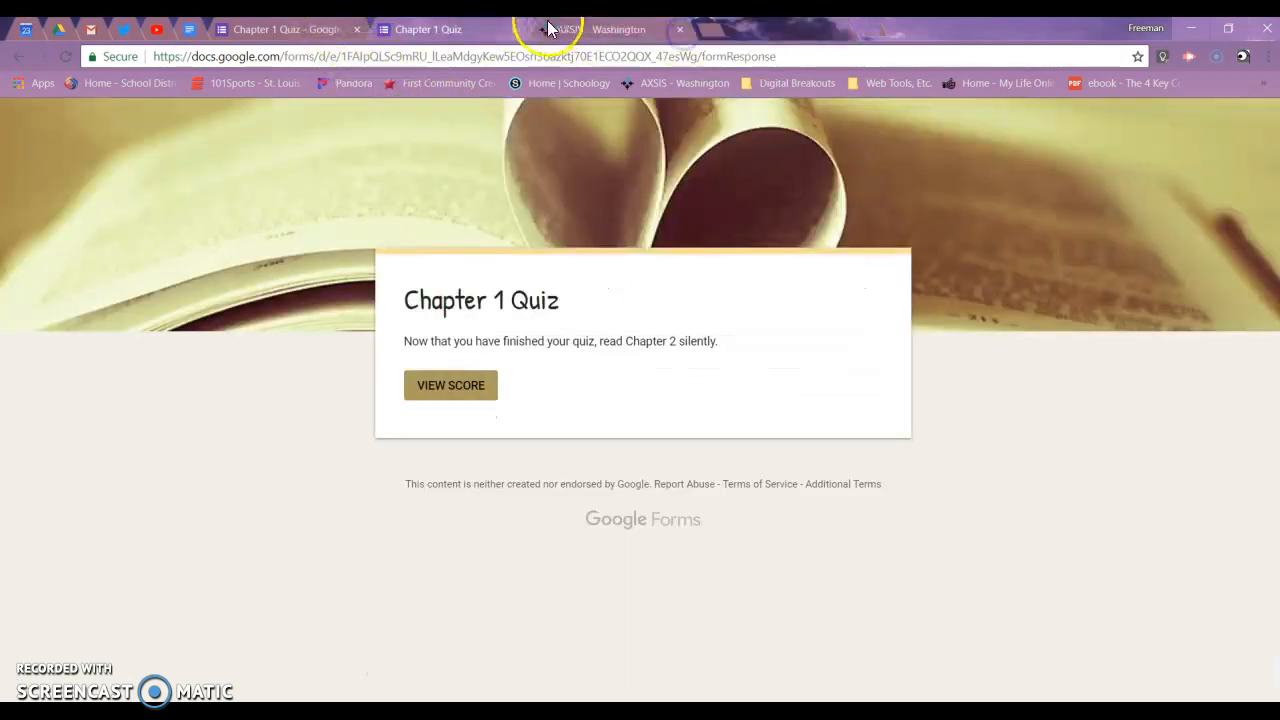
left_click(518, 31)
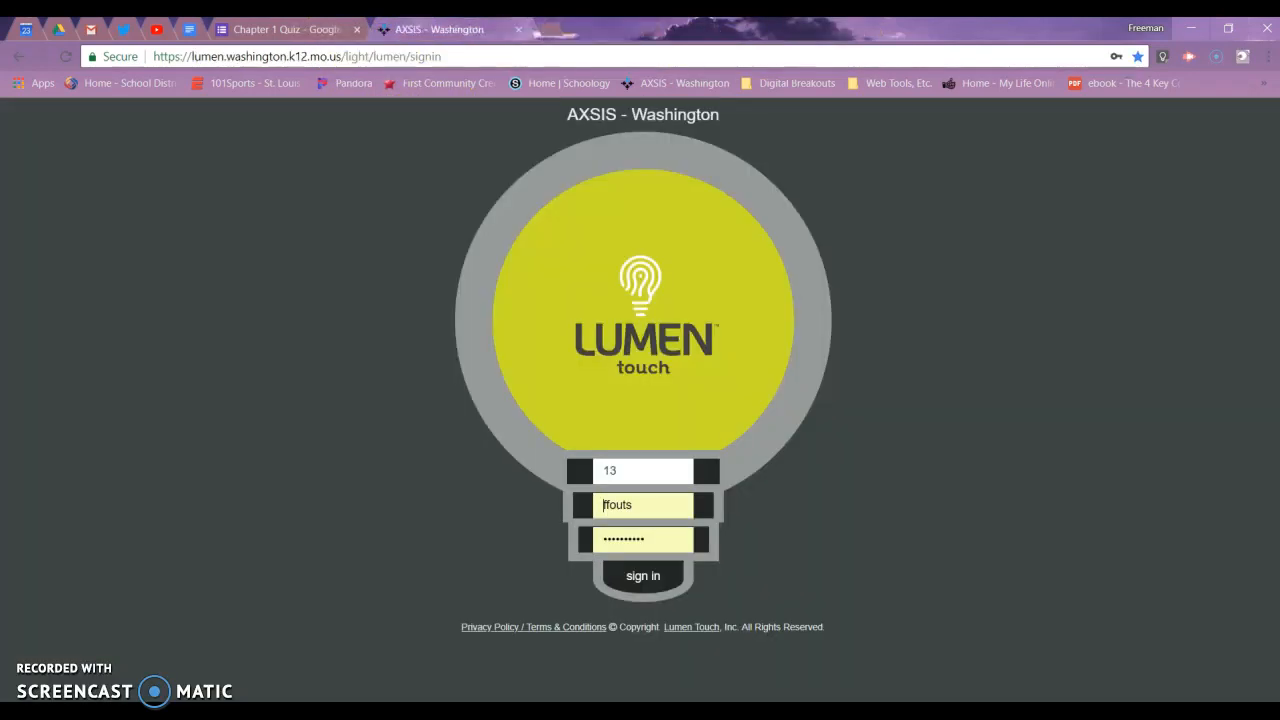
left_click(290, 29)
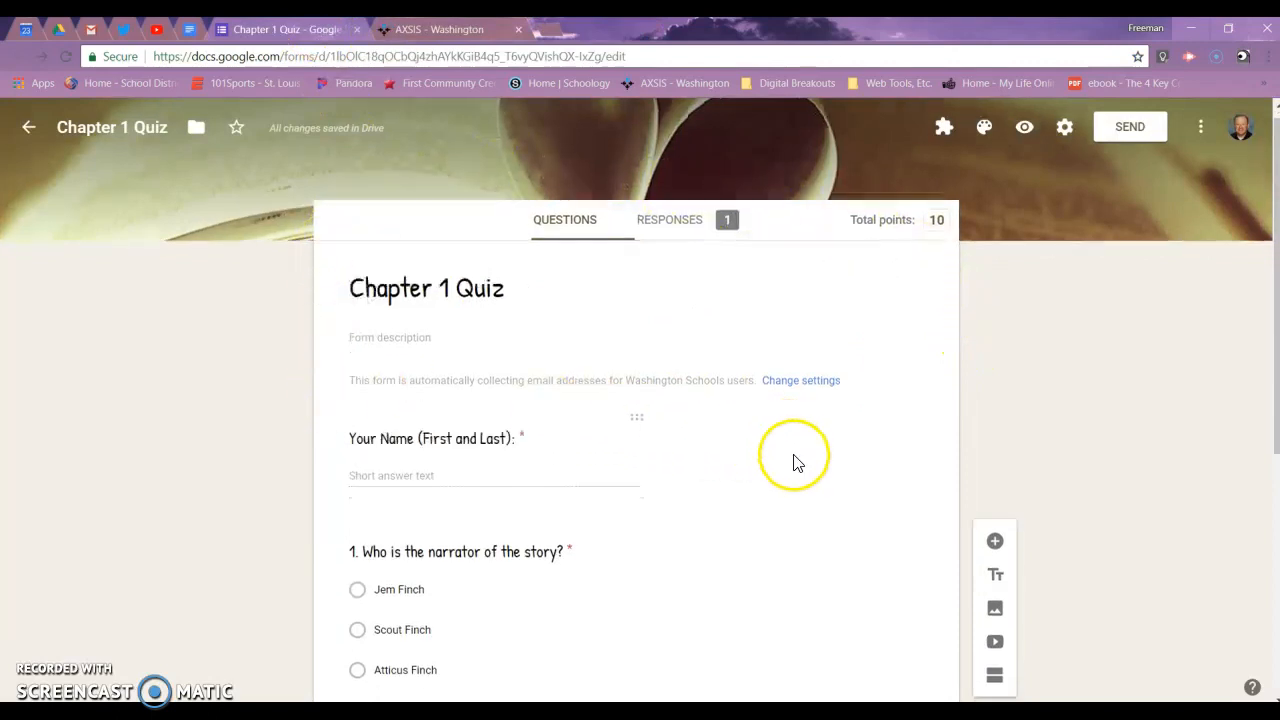
scroll(780, 460, "down", 5)
scroll(760, 463, "up", 5)
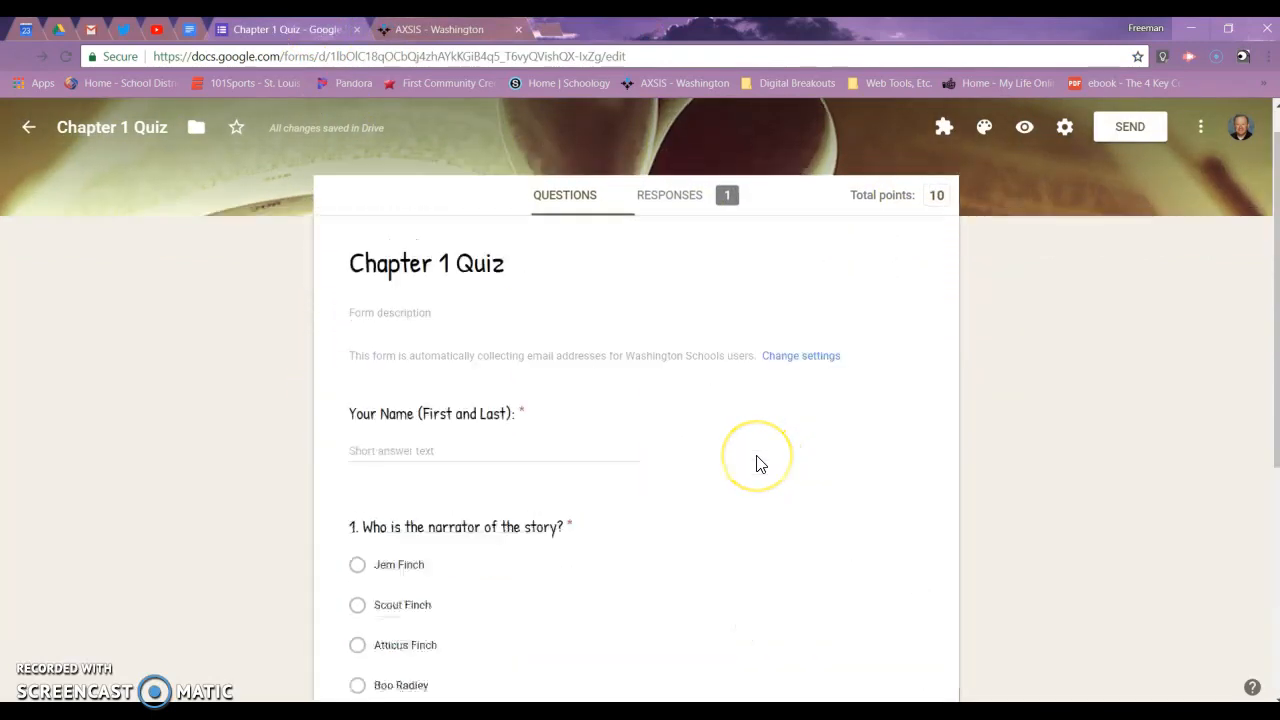